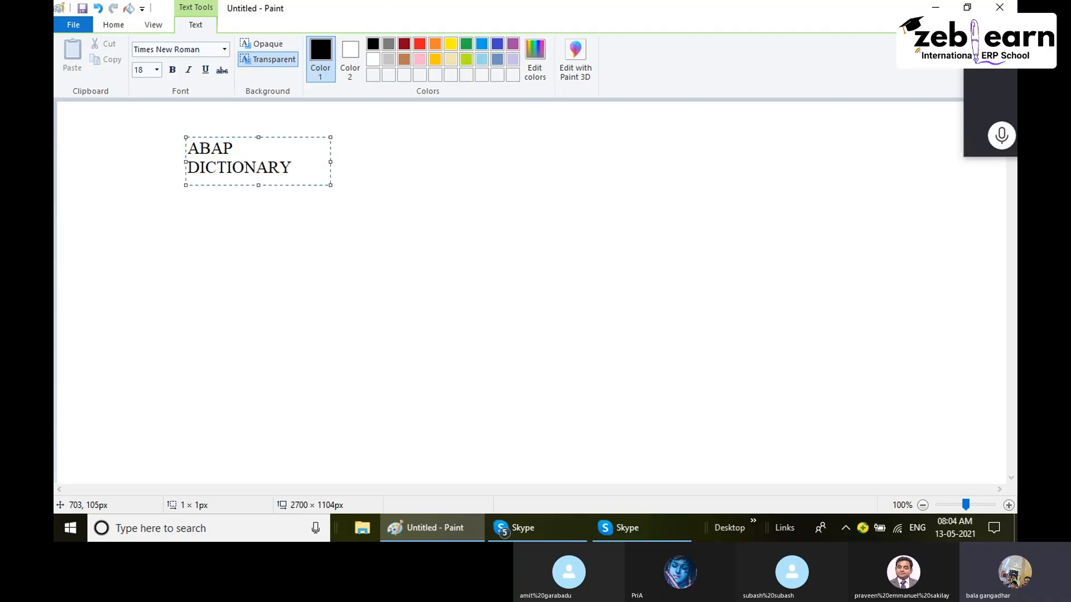
# Widen the text box so ABAP DICTIONARY fits on one line and add the entry SE11 below it
pyautogui.moveTo(186, 162); pyautogui.dragTo(112, 169)
pyautogui.press('Return')
pyautogui.press('Return')
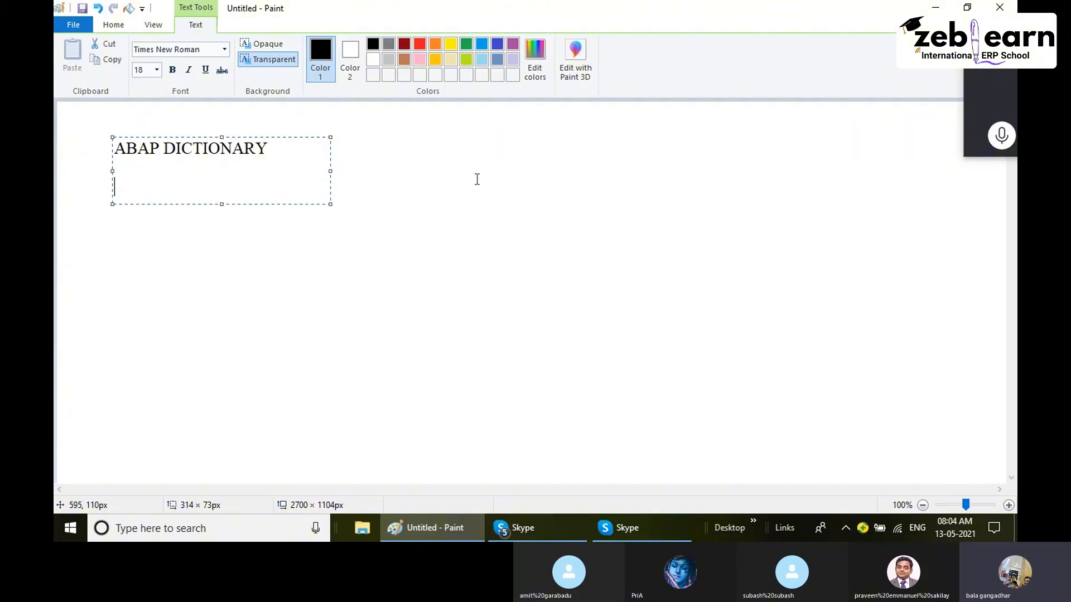
pyautogui.write('SE11')
pyautogui.press('Return')
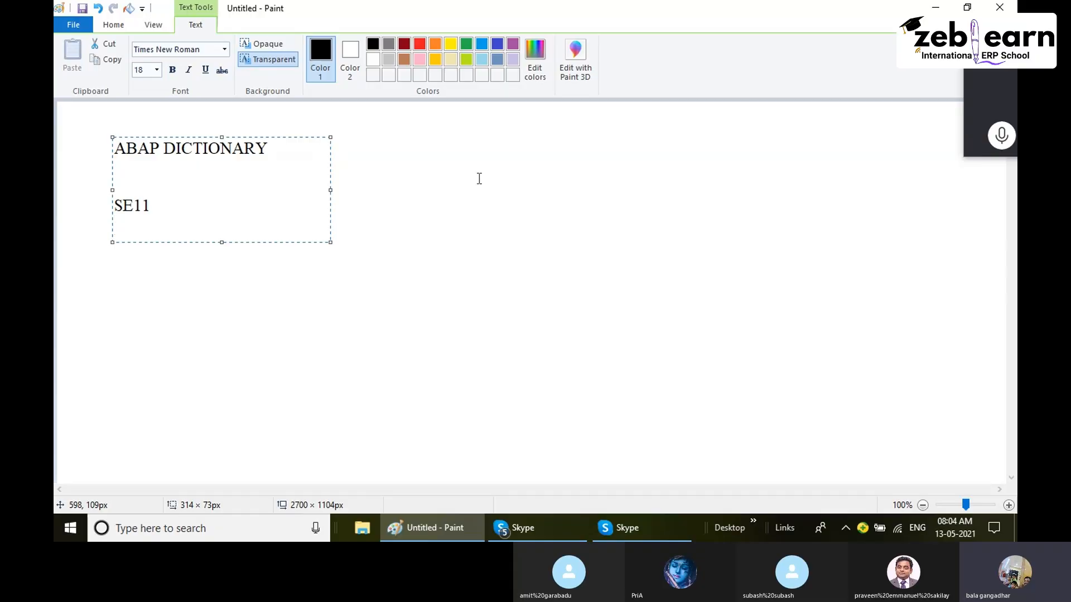
# Add the entries SE12, SE16 and SE16N below SE11, separated by blank lines
pyautogui.press('Return')
pyautogui.write('SE12')
pyautogui.press('Return')
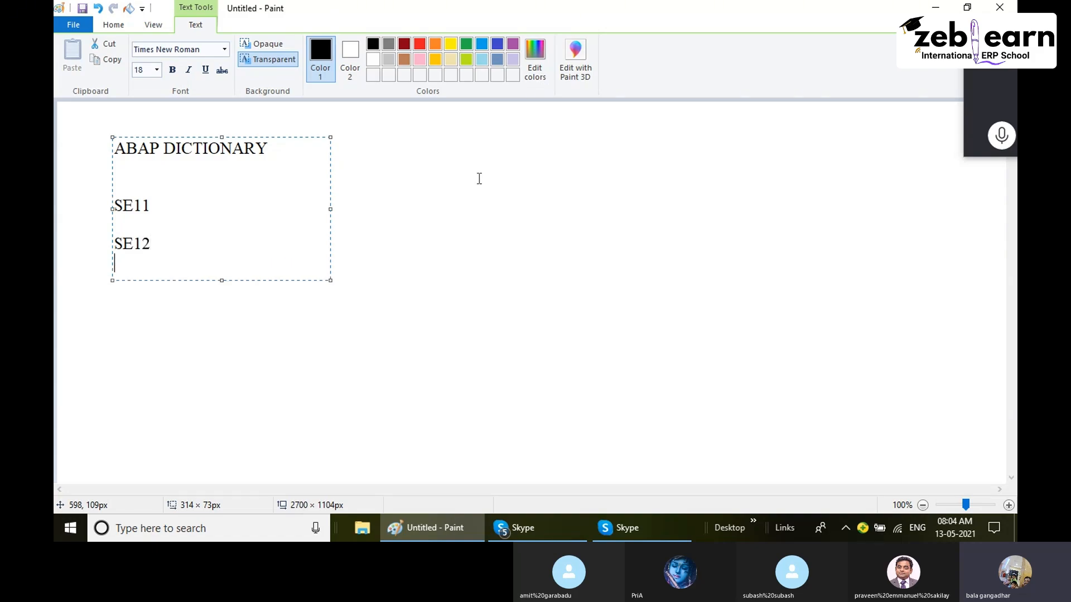
pyautogui.press('Return')
pyautogui.write('SE16')
pyautogui.press('Return')
pyautogui.write('SE16N')
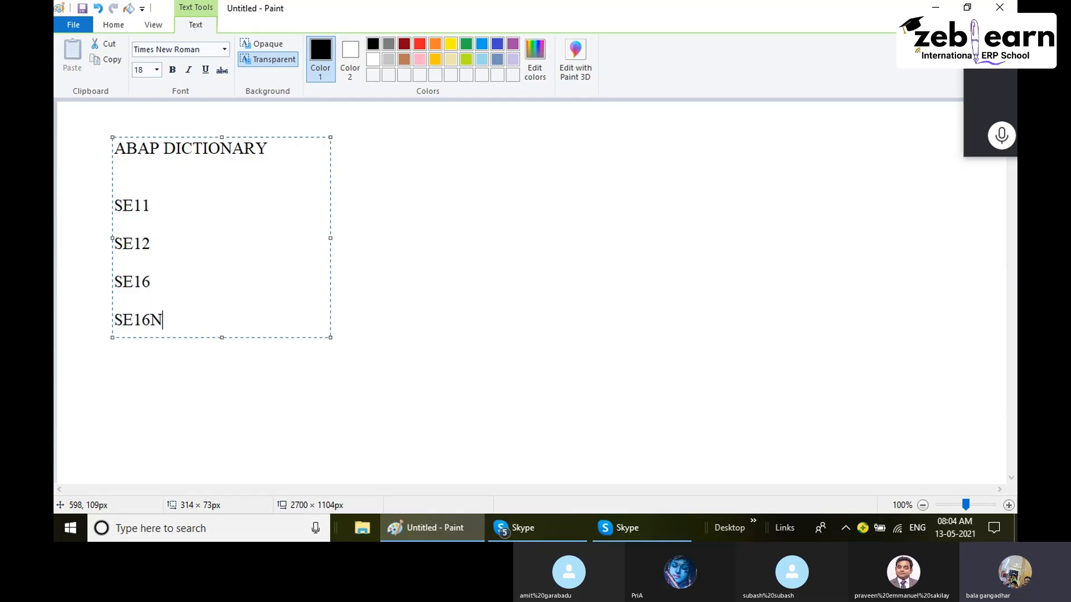
# Add the entry "SE14 - DATA BASE UTILITY" below SE16N
pyautogui.press('Return')
pyautogui.write('SE1')
pyautogui.write('4 - DATA BAS')
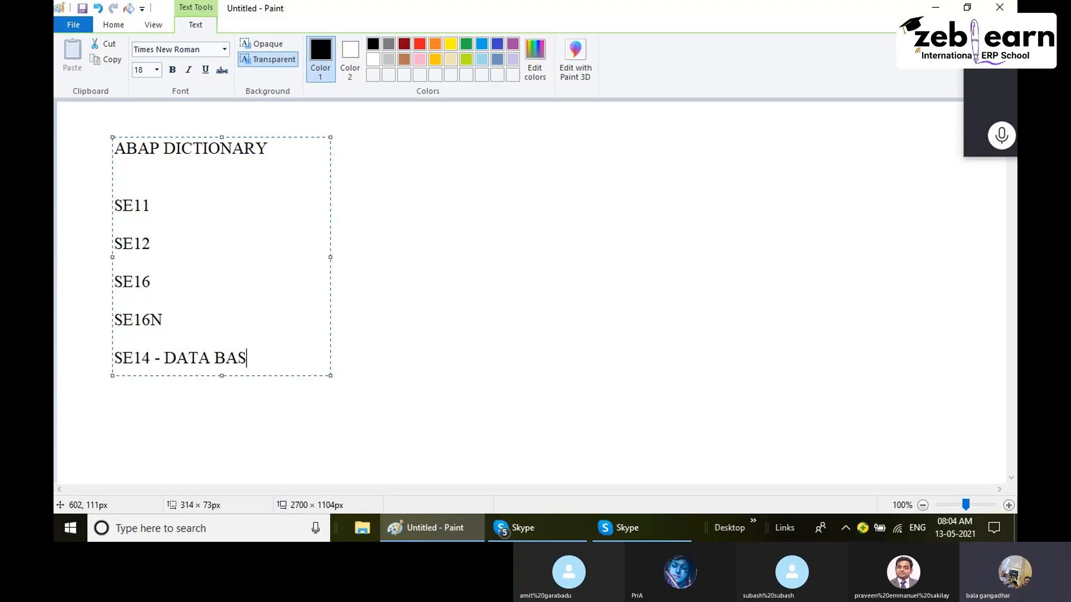
pyautogui.write('E UTILITY')
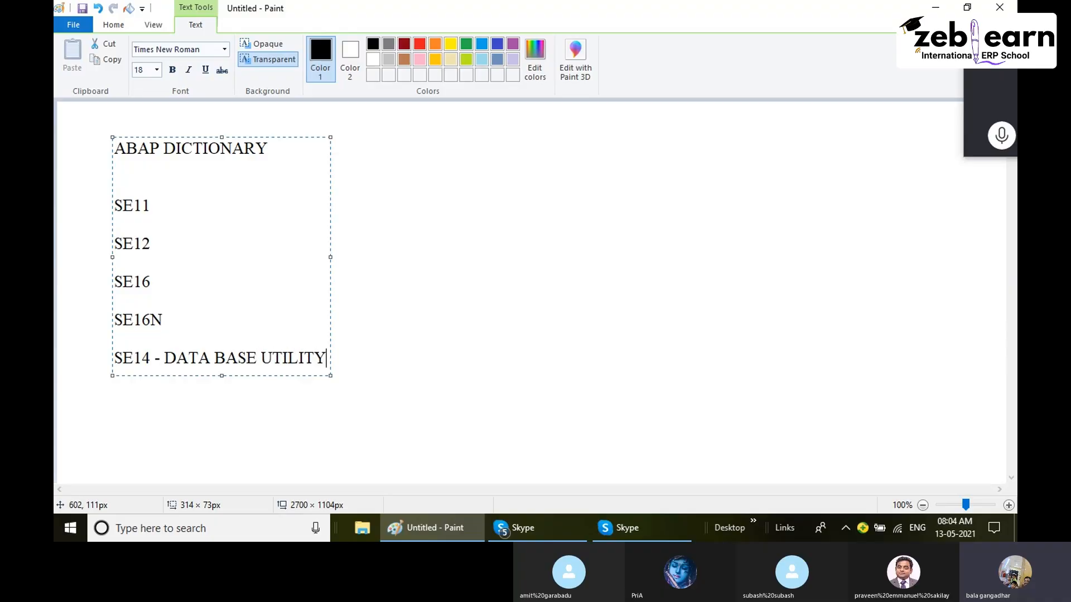
# Add the entry "SE55- TABLE MAINTAINENCE GENERATOR" and widen the text box so it fits on one line
pyautogui.press('Return')
pyautogui.write('SE55')
pyautogui.write('- TABL')
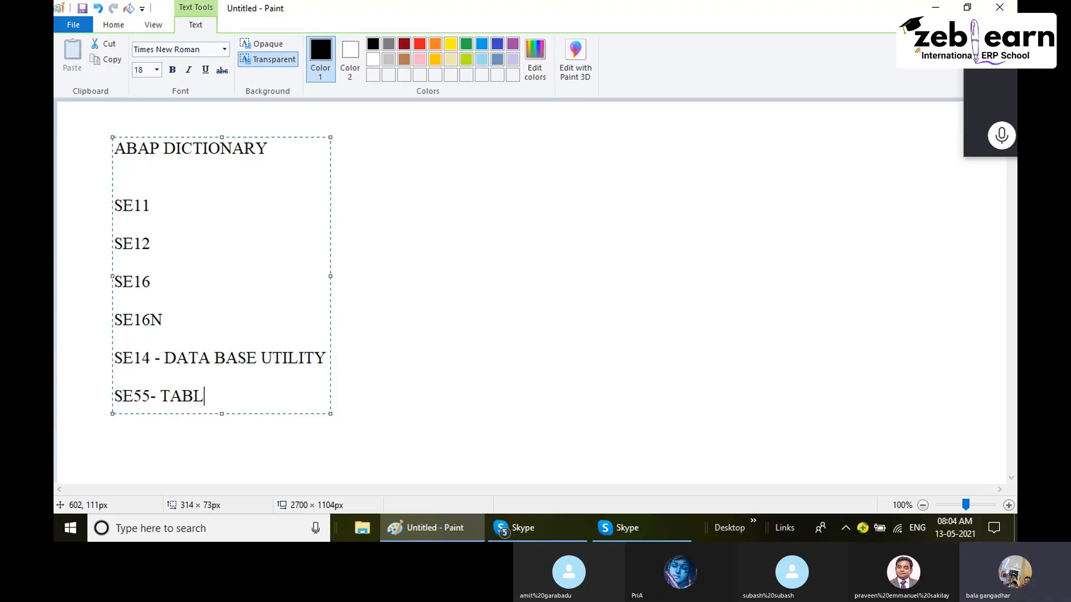
pyautogui.write('E MAINTAIN')
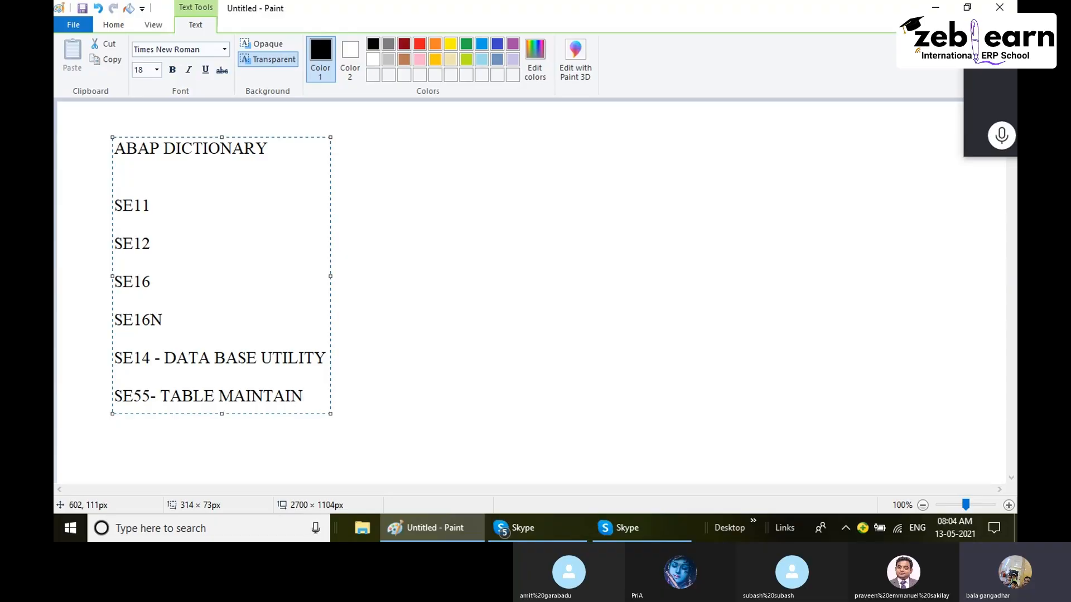
pyautogui.write('ENCE ')
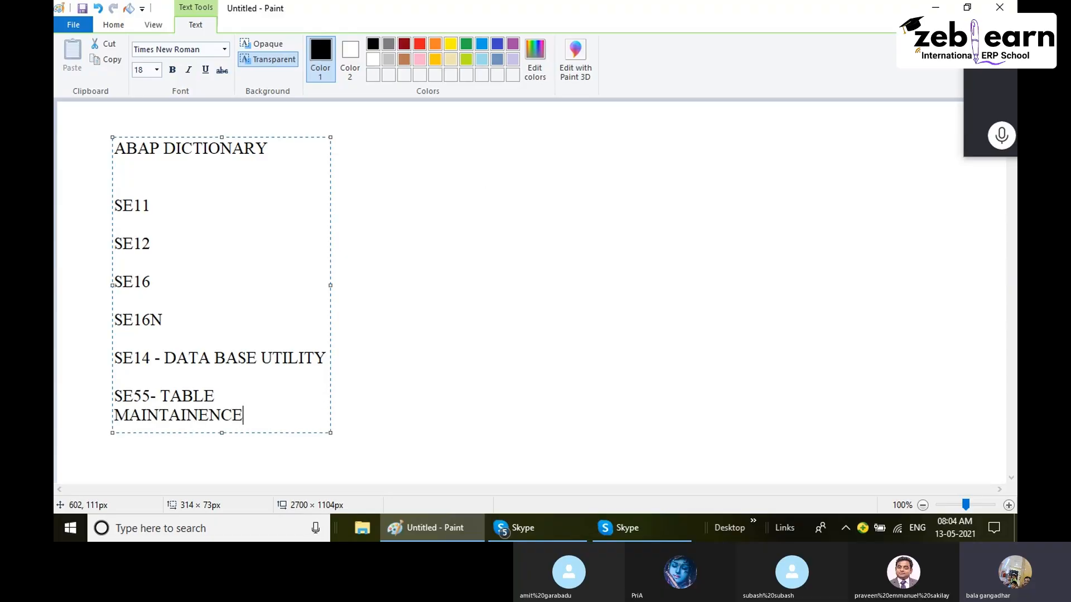
pyautogui.write('GENERAT')
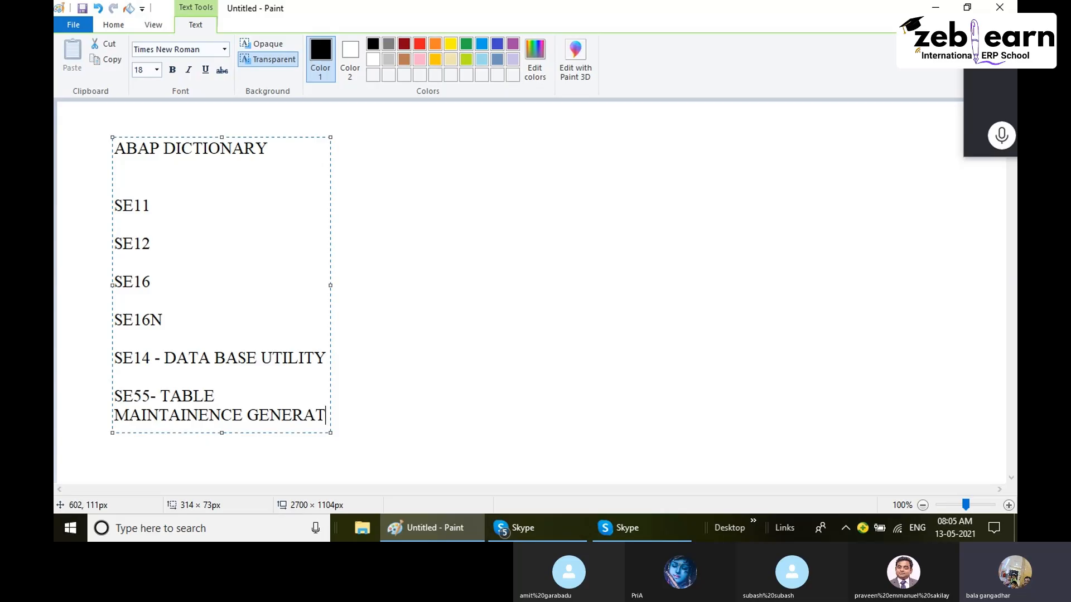
pyautogui.write('OR')
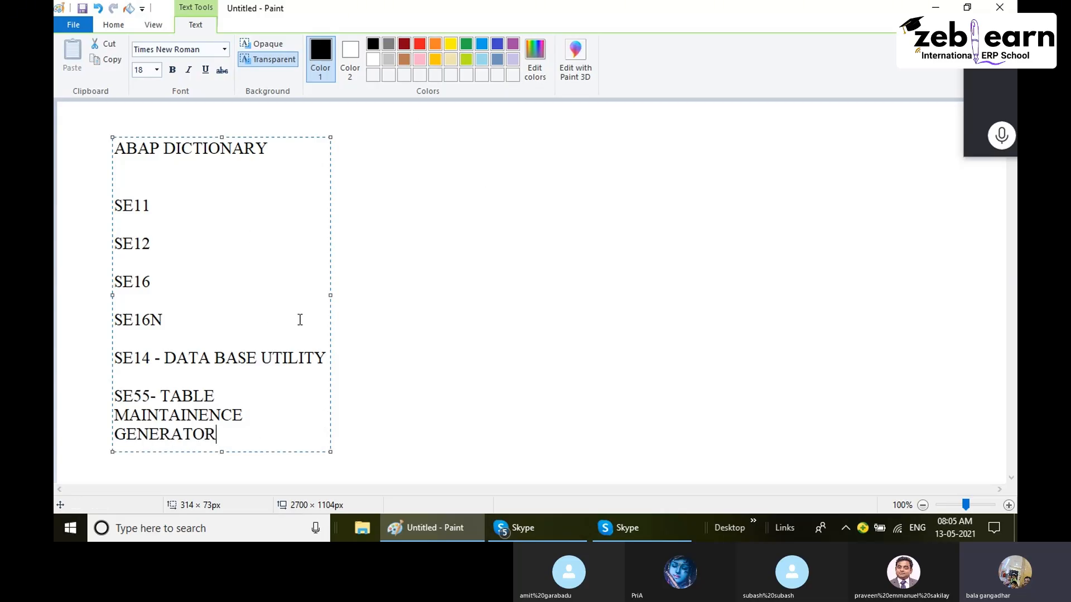
pyautogui.moveTo(330, 295); pyautogui.dragTo(597, 295)
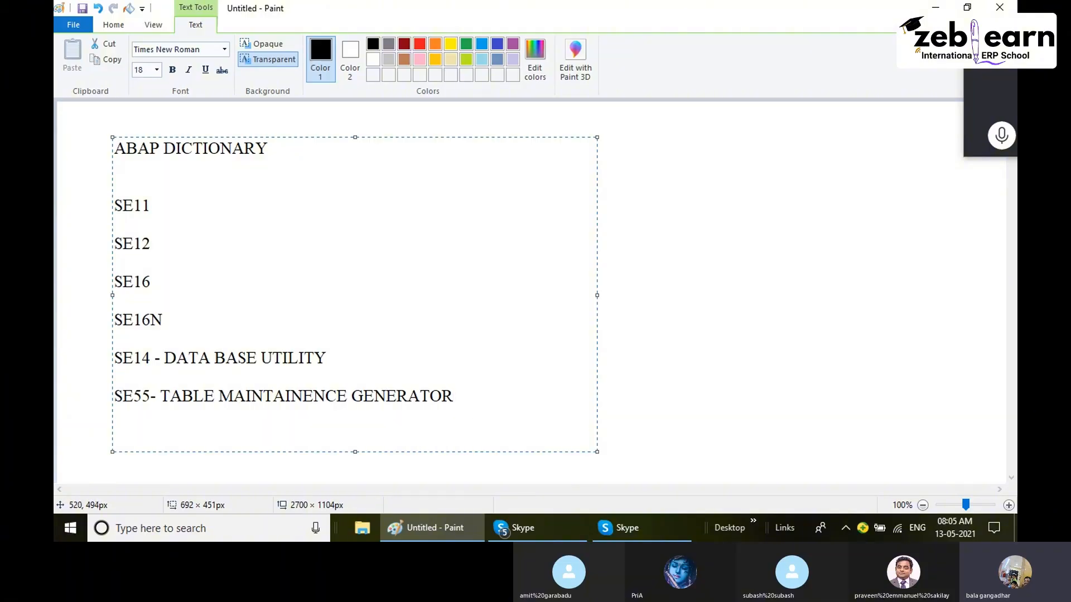
# Add the entry "SM30 - MAINTAENANCE VIEWS" and color that line dark red
pyautogui.write('SM30 - MAIN')
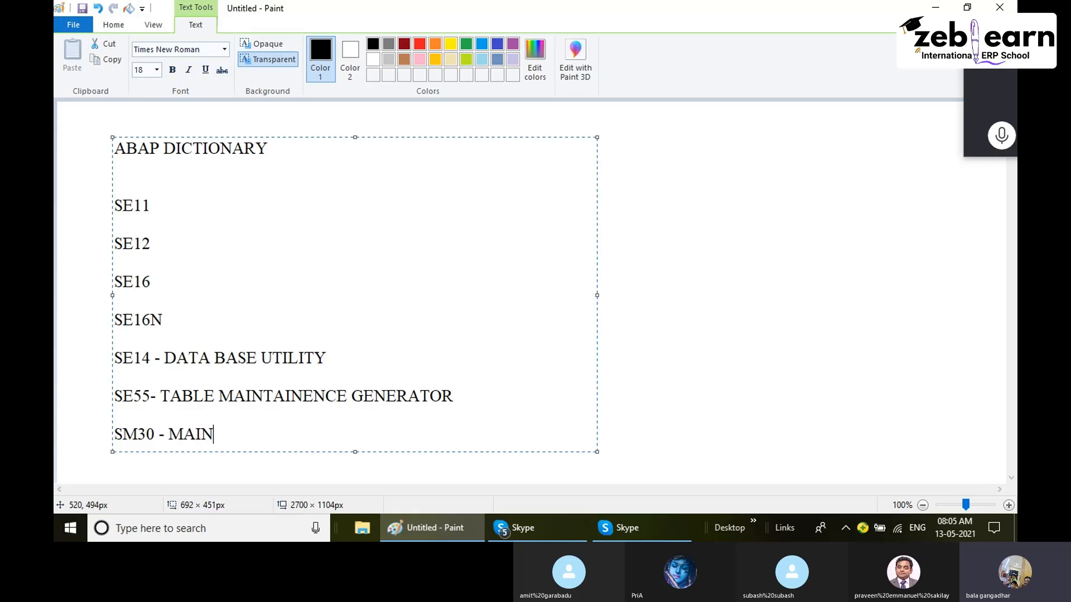
pyautogui.write('TAENANCE V')
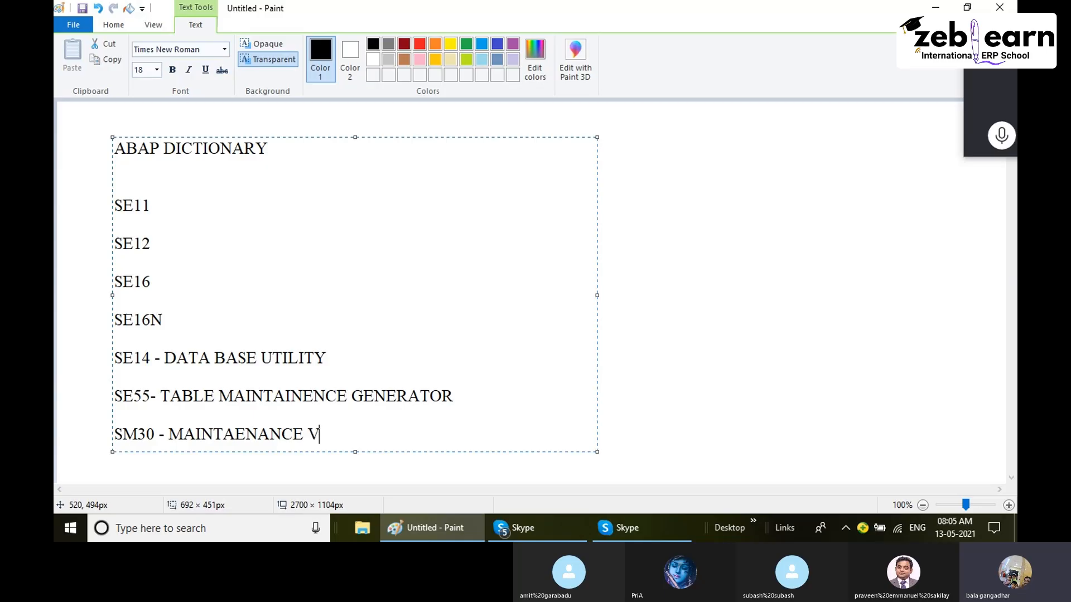
pyautogui.write('IEWS')
pyautogui.moveTo(376, 437); pyautogui.dragTo(117, 434)
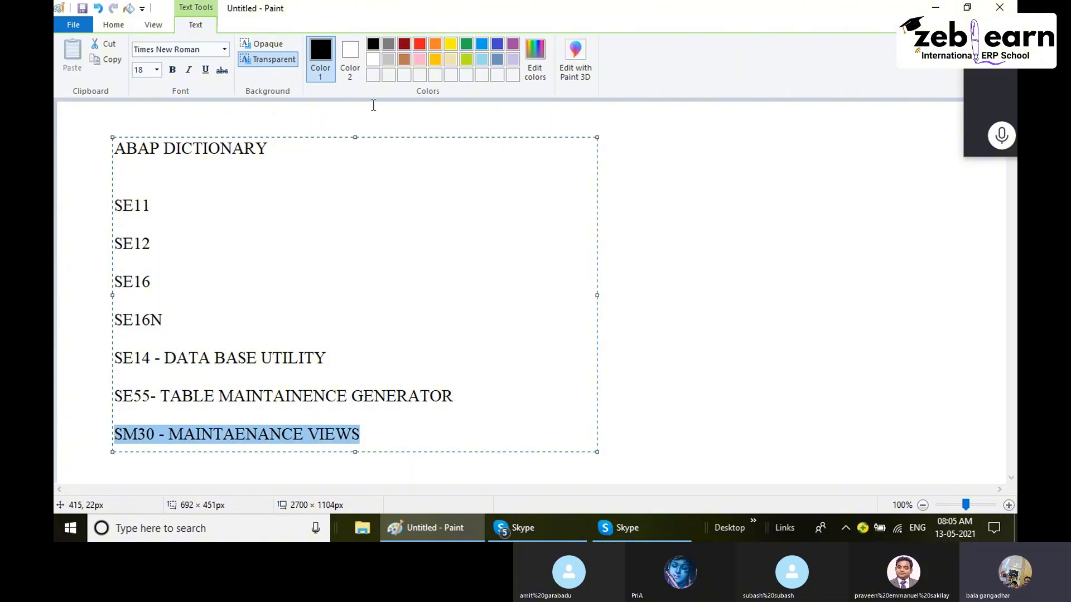
pyautogui.click(408, 48)
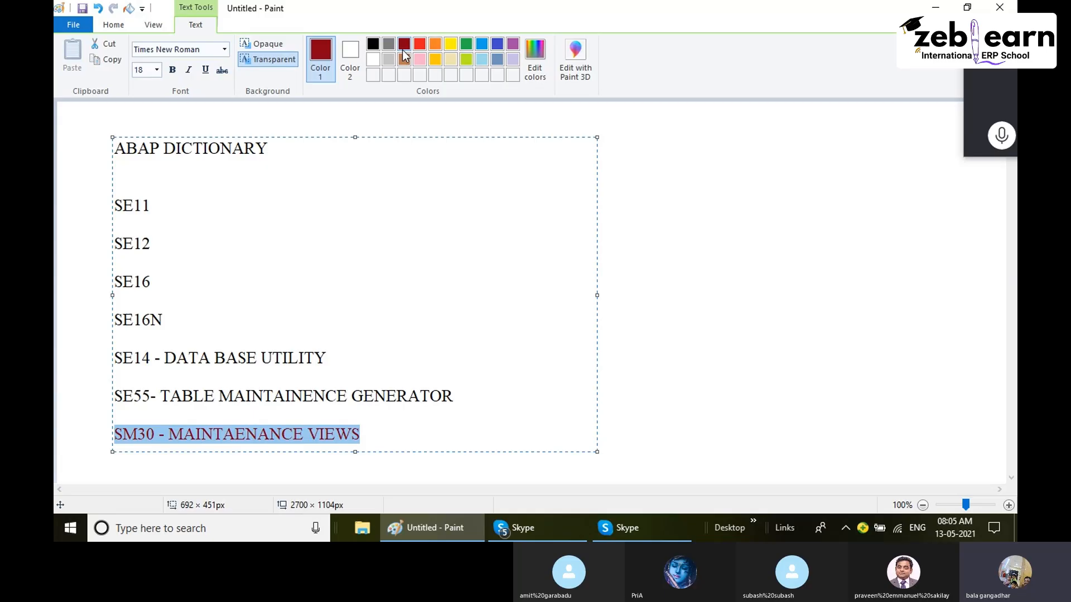
pyautogui.click(672, 286)
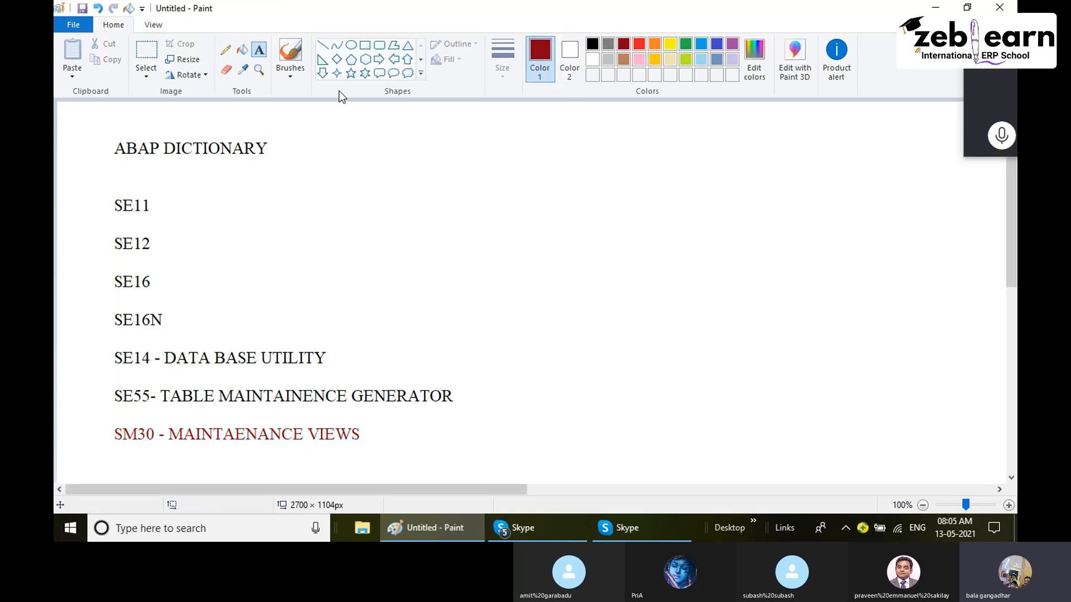
# Draw dark red rounded rectangles around the SM30 line (about 389 × 70 px) and the SE55 line (about 507 × 62 px)
pyautogui.click(380, 45)
pyautogui.moveTo(100, 423); pyautogui.dragTo(376, 474)
pyautogui.moveTo(266, 449); pyautogui.dragTo(266, 441)
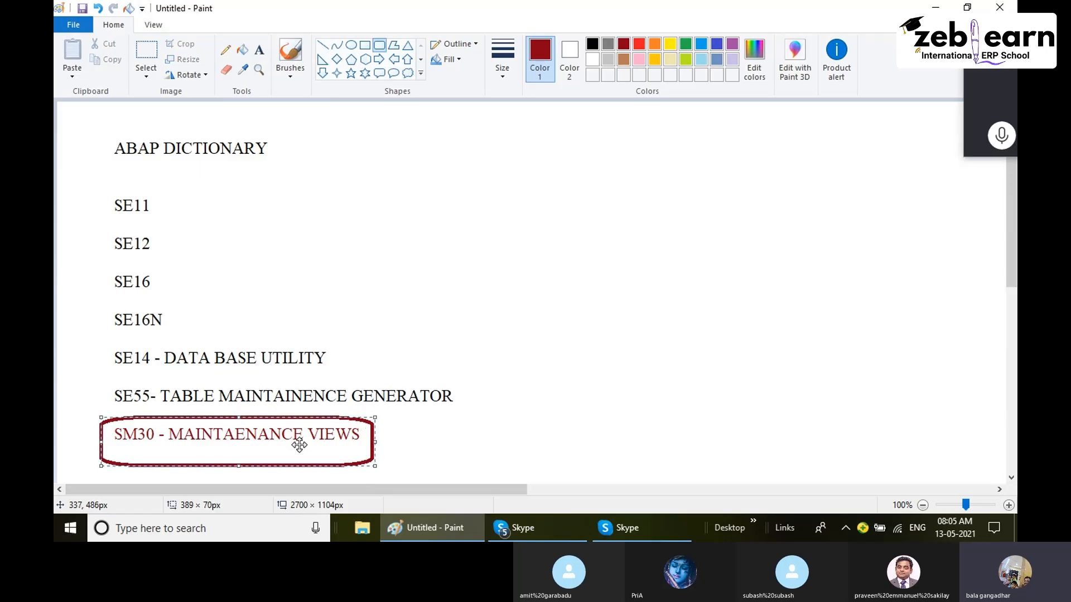
pyautogui.click(170, 268)
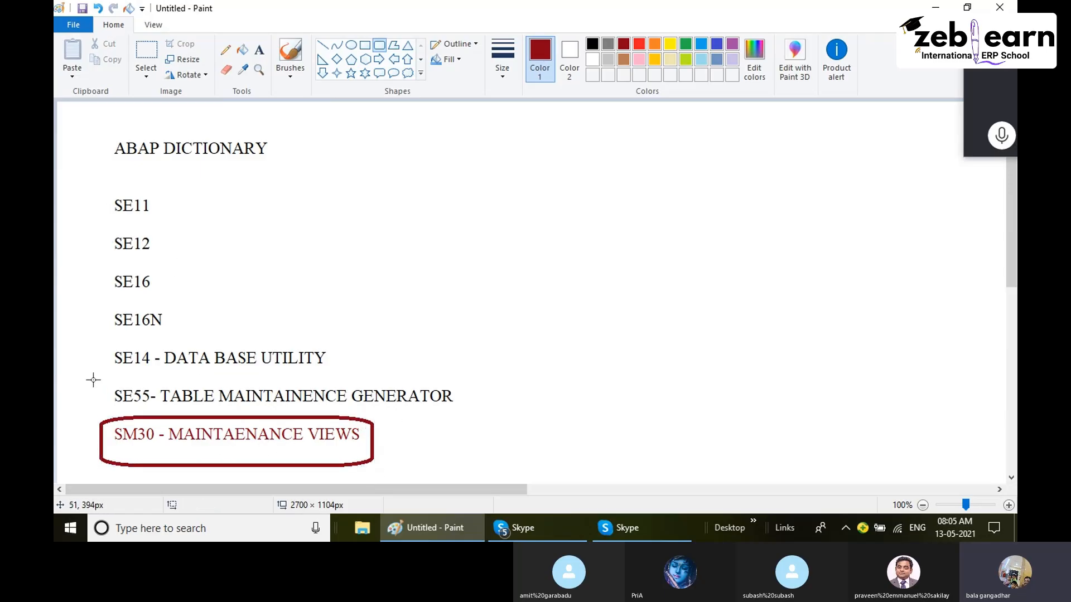
pyautogui.moveTo(101, 378); pyautogui.dragTo(459, 421)
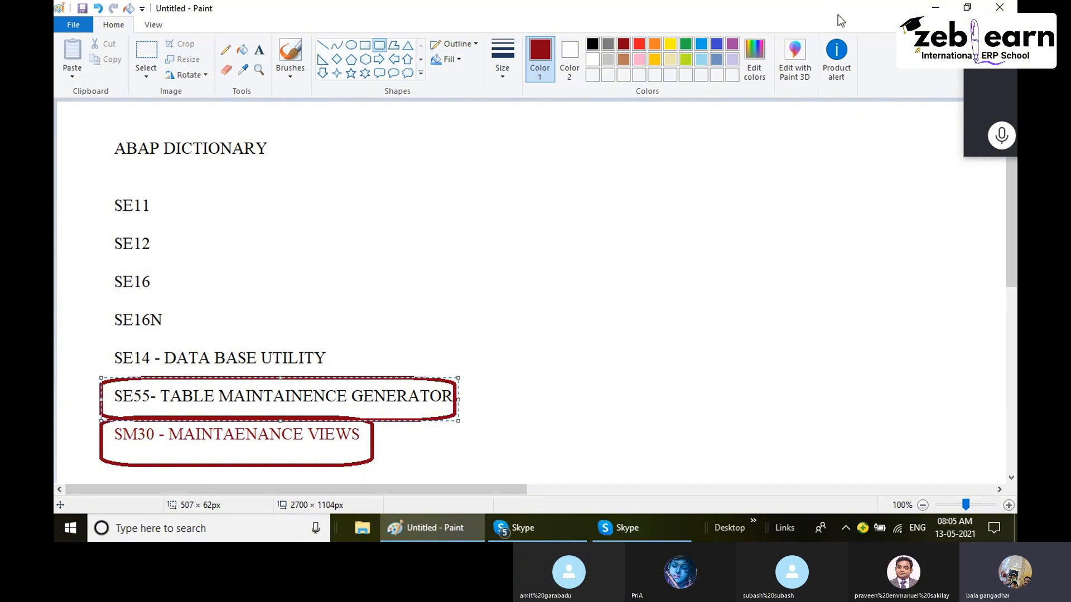
# Minimize the drawing, launch SAP Logon and open the ABAP WITH FUNCTIONAL connection
pyautogui.click(936, 10)
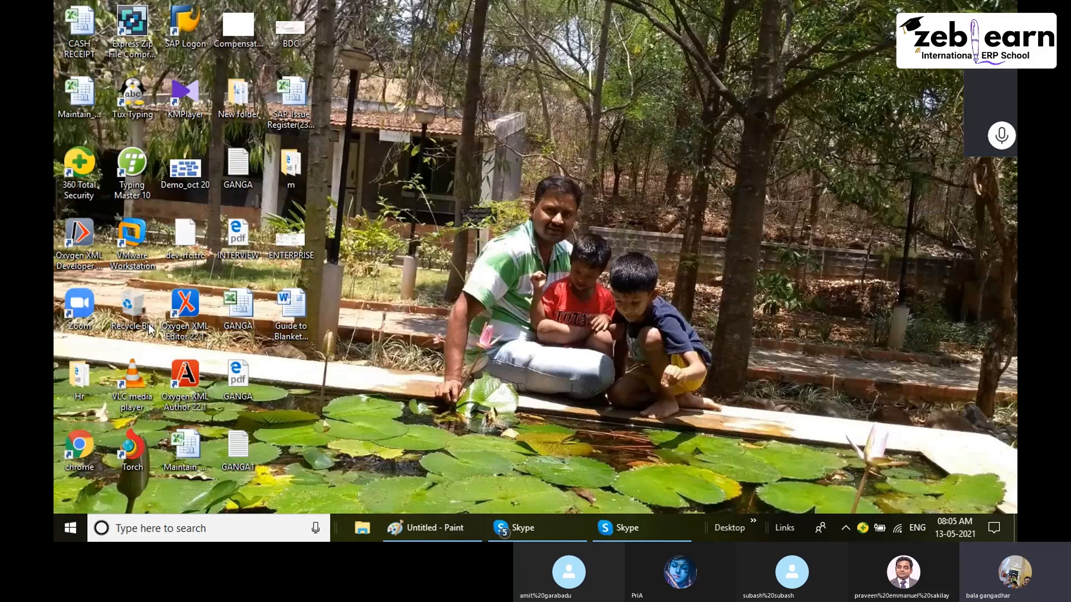
pyautogui.doubleClick(189, 25)
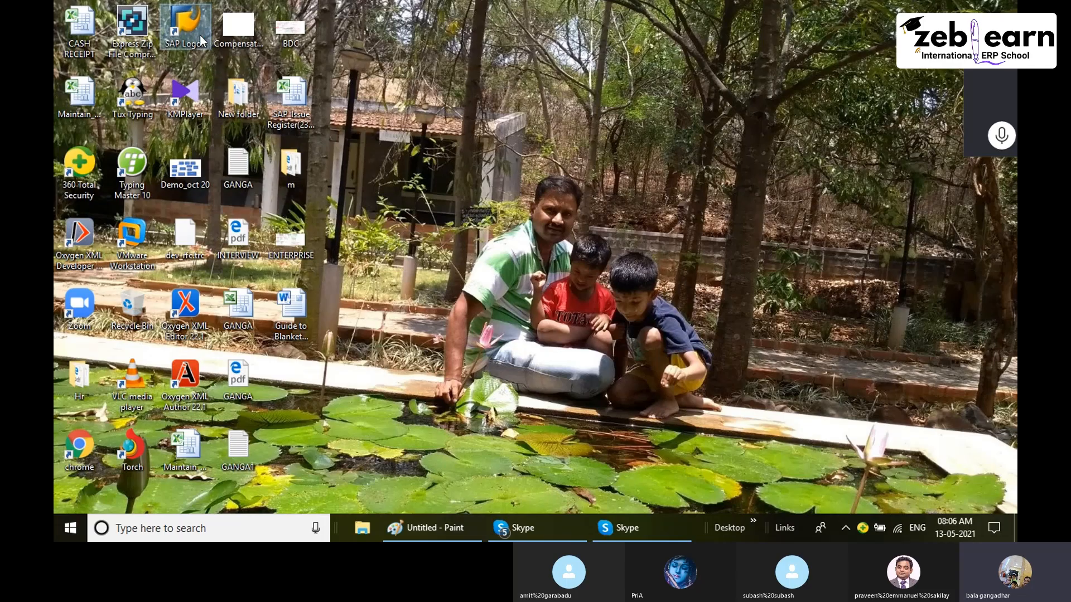
pyautogui.click(438, 528)
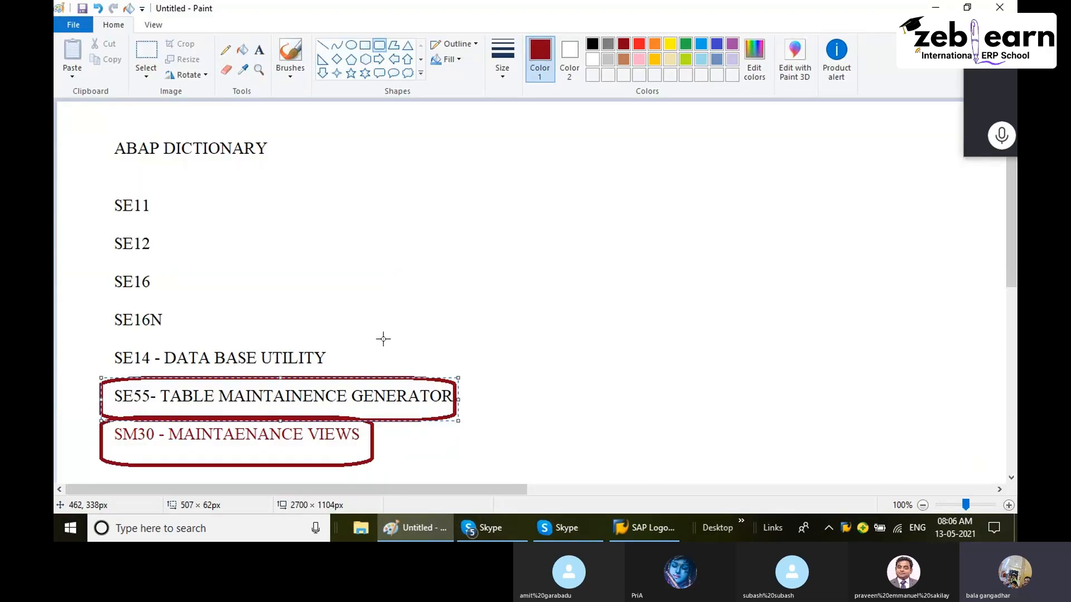
pyautogui.click(645, 528)
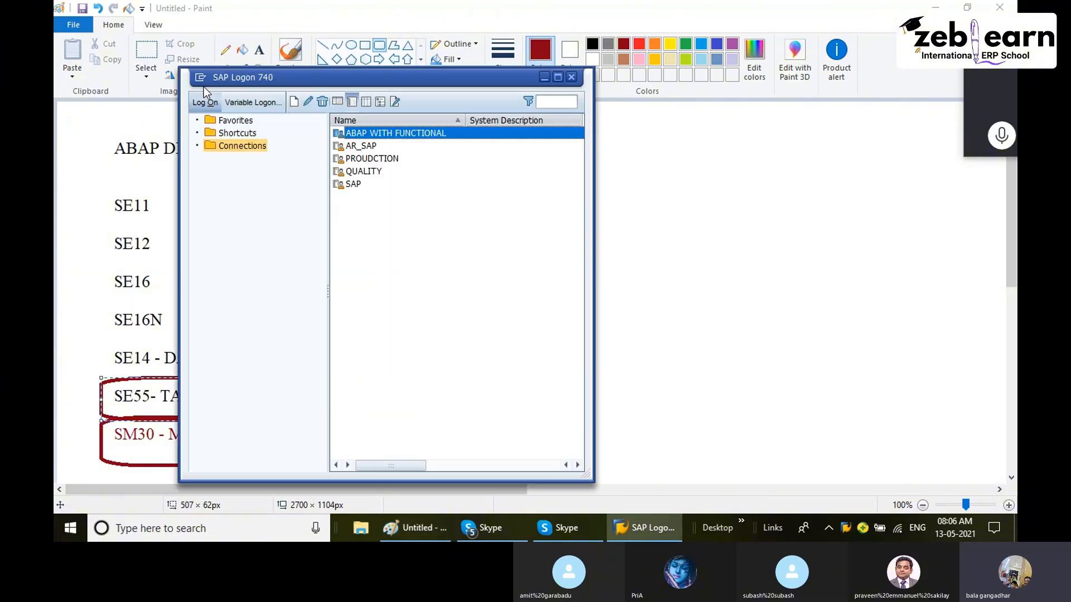
pyautogui.click(215, 106)
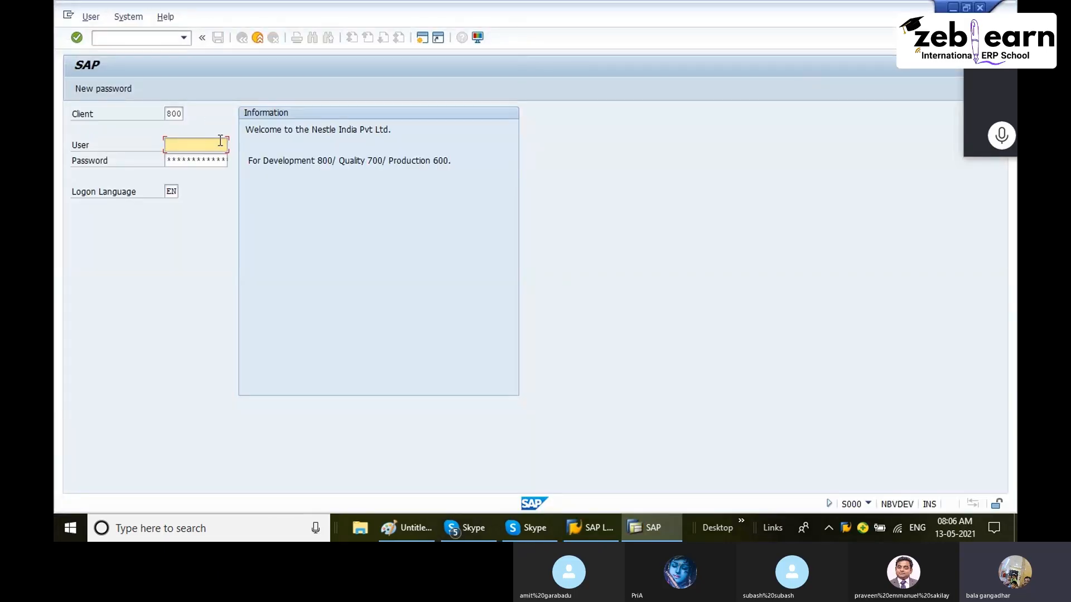
# Enter the user name and the account password for client 800 and log on to the SAP system
pyautogui.press('space')
pyautogui.click(186, 161)
pyautogui.click(187, 162)
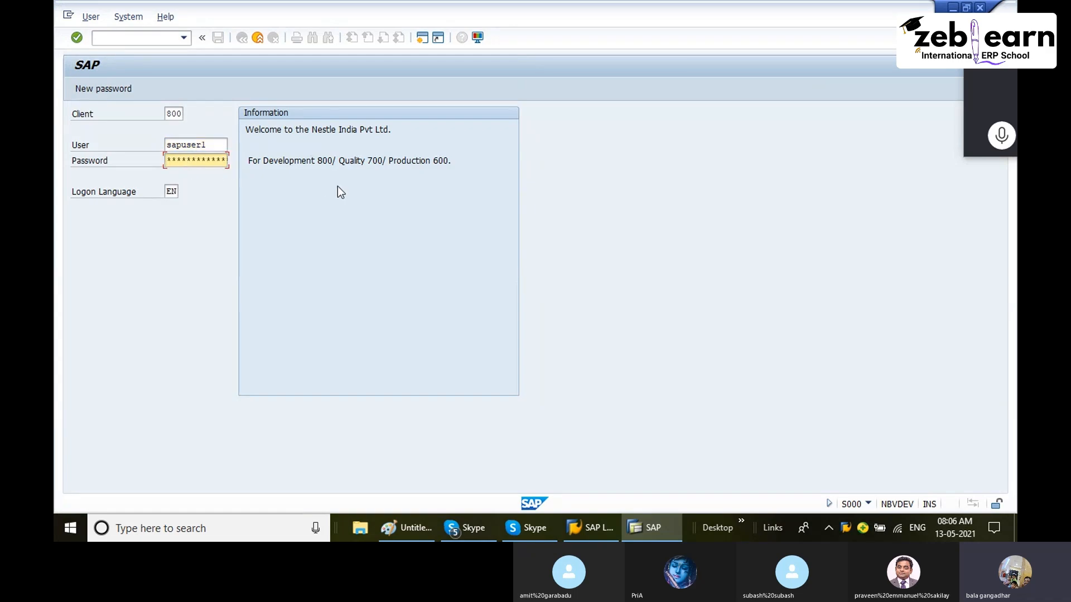
pyautogui.write('**')
pyautogui.press('Tab')
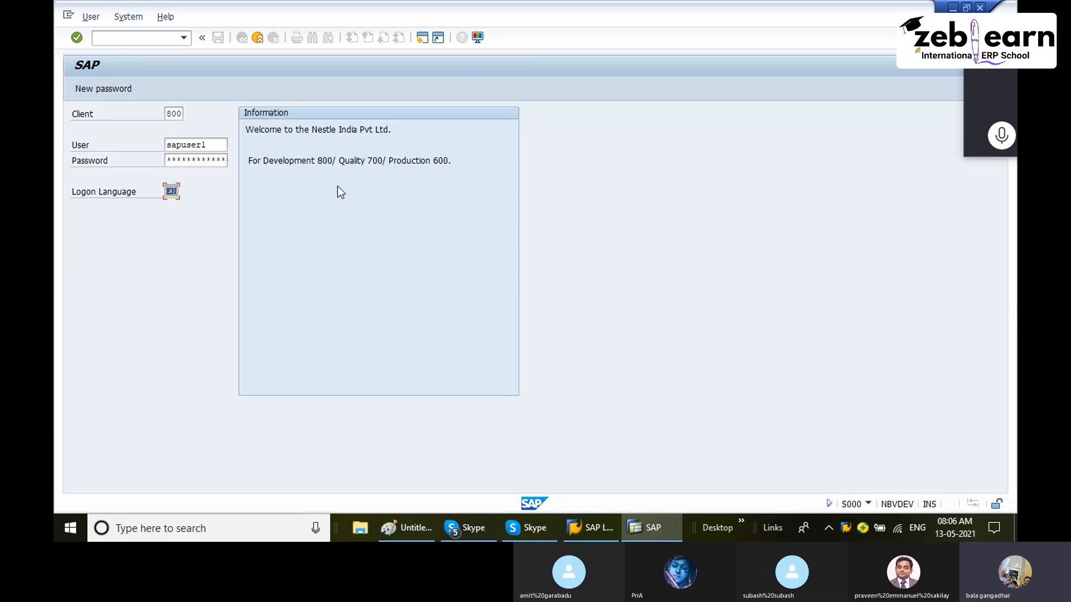
pyautogui.click(208, 160)
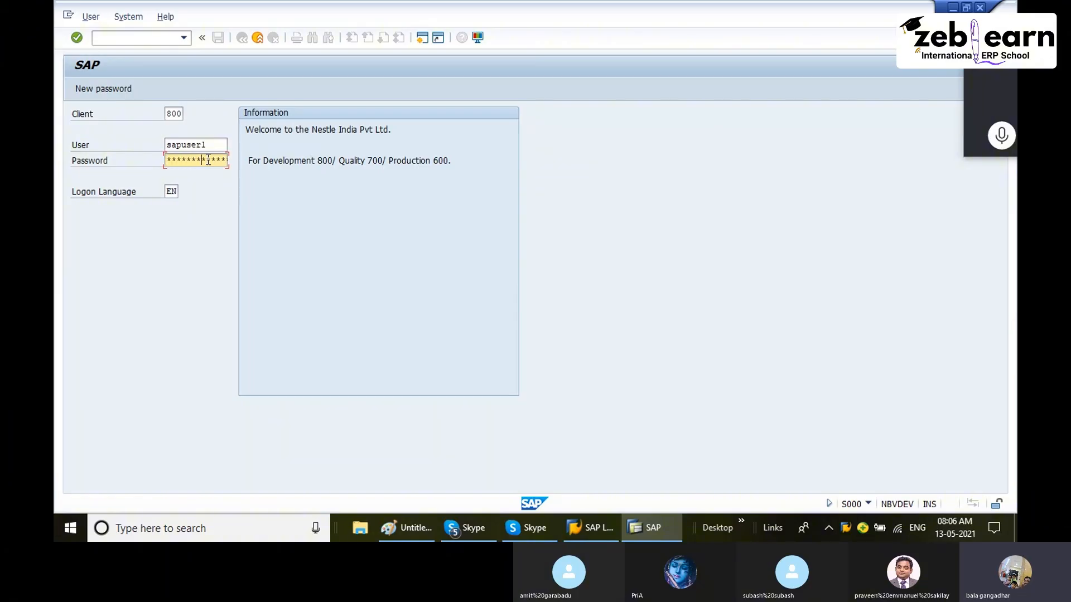
pyautogui.press('Return')
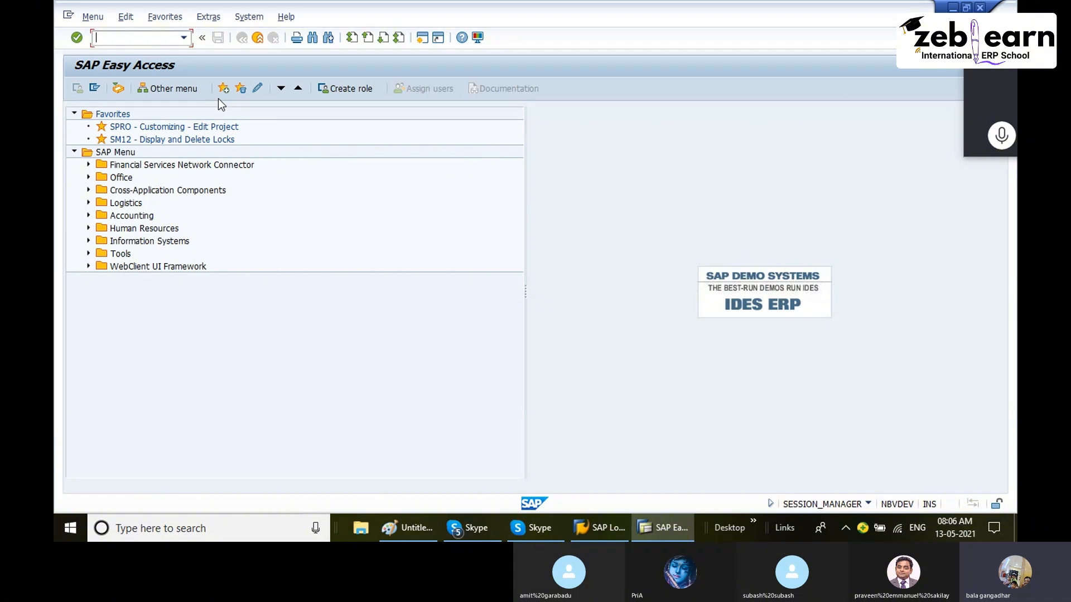
# Start transaction SE11 and try to open the view ZGRMAINT for changing
pyautogui.write('se11')
pyautogui.press('Return')
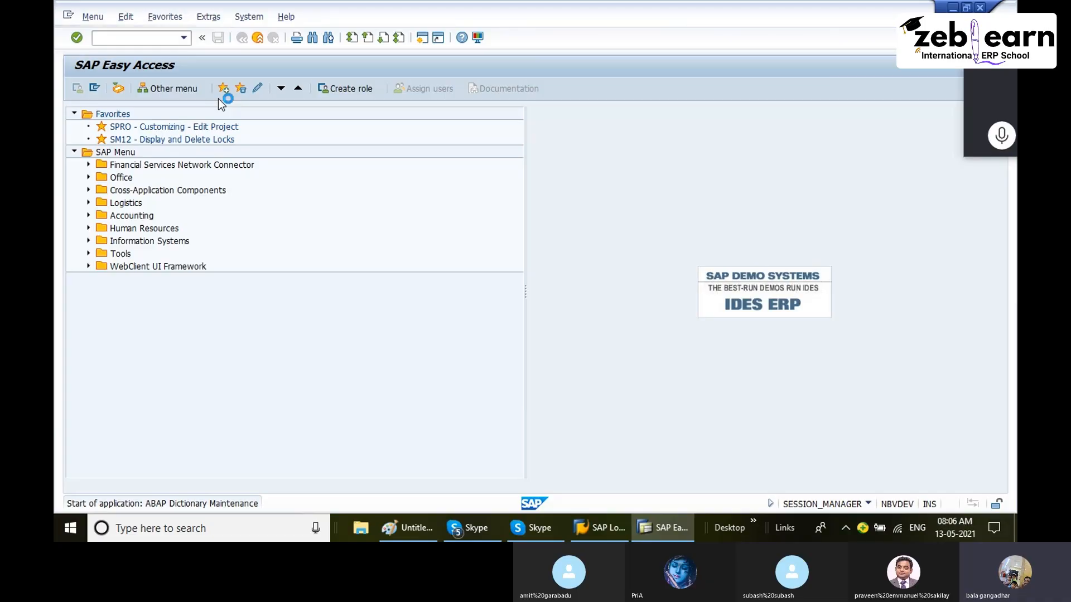
pyautogui.click(86, 160)
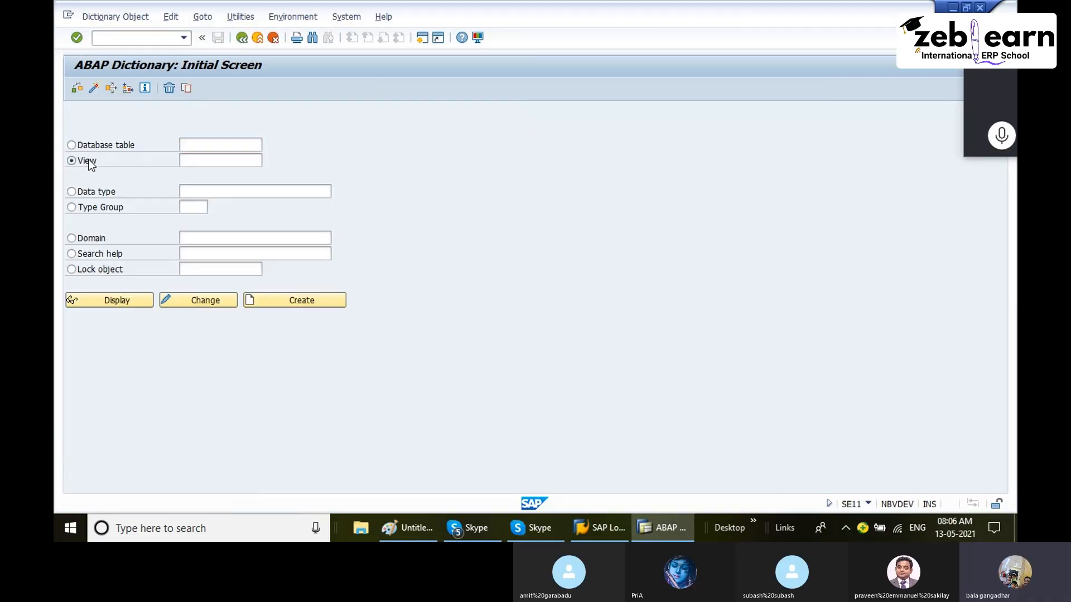
pyautogui.click(190, 161)
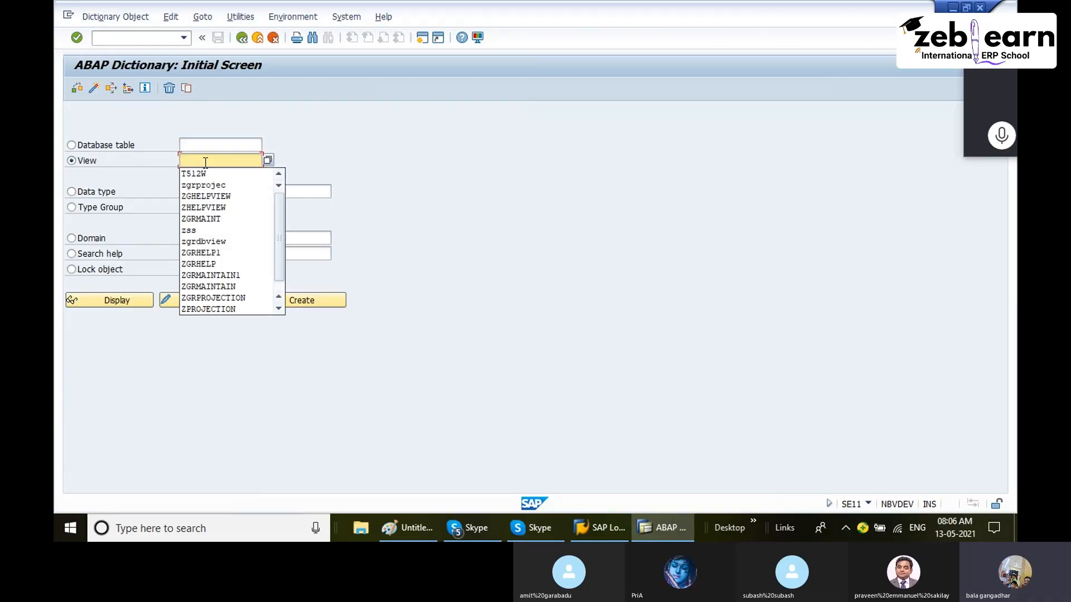
pyautogui.write('z')
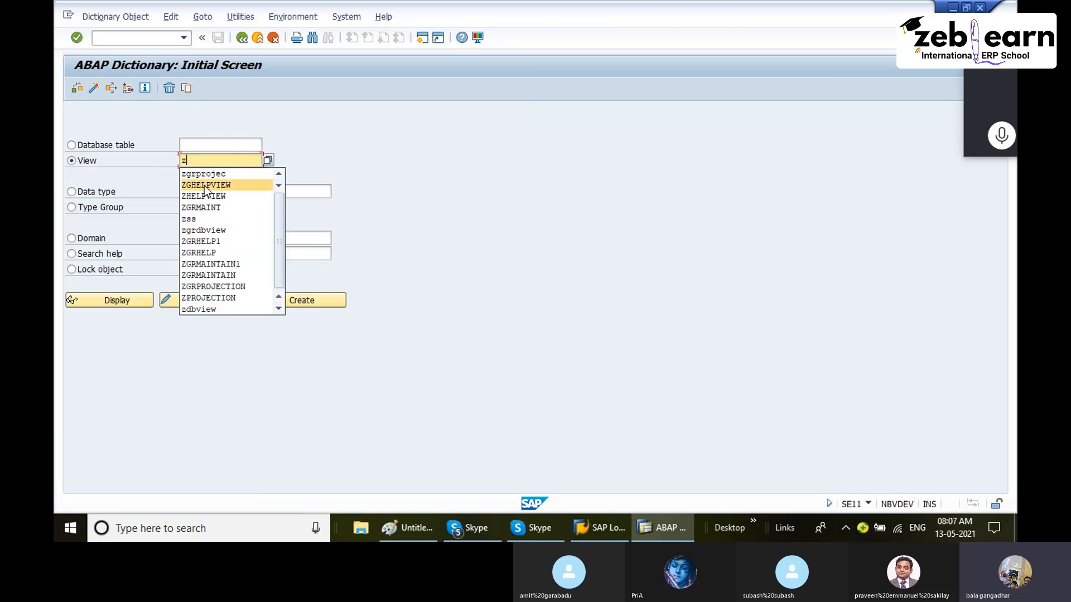
pyautogui.click(212, 209)
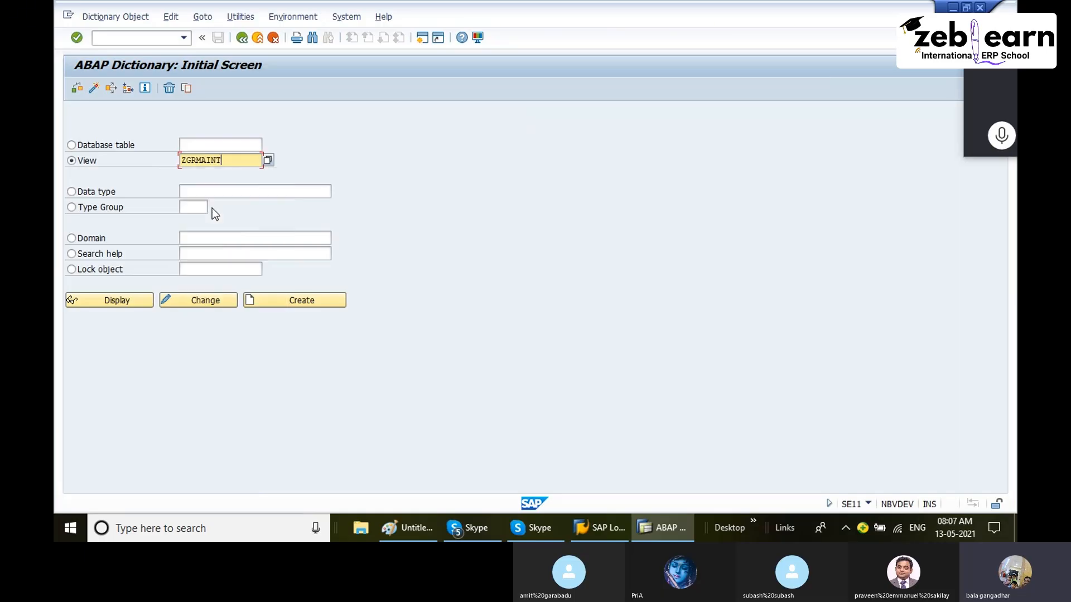
pyautogui.click(210, 301)
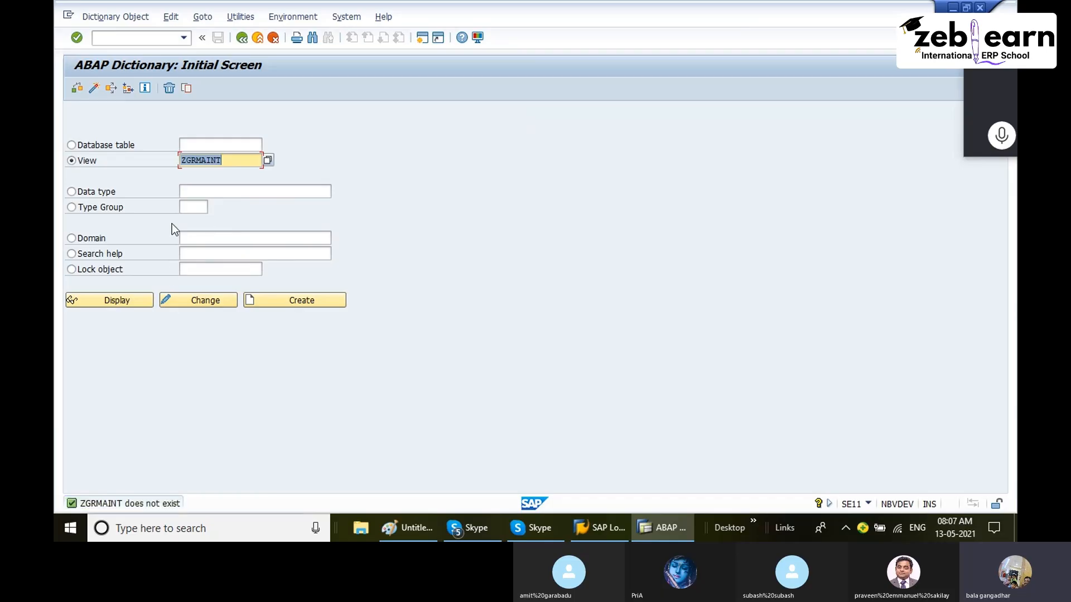
# Start creating ZGRMAINT as a maintenance view, locate the Table Maintenance Generator command, and discard the new view
pyautogui.click(300, 300)
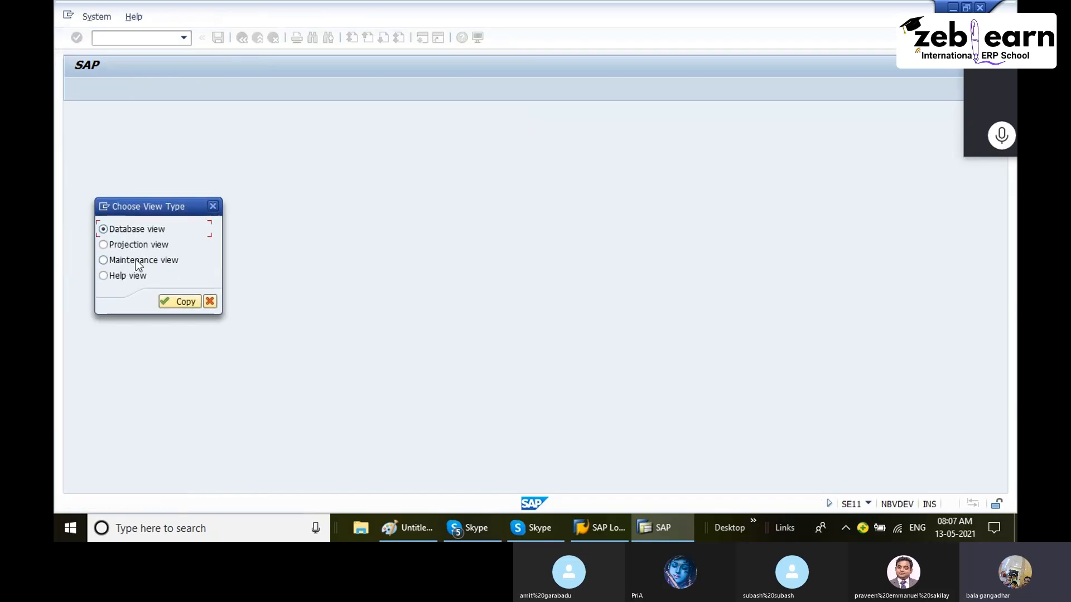
pyautogui.click(135, 260)
pyautogui.click(183, 300)
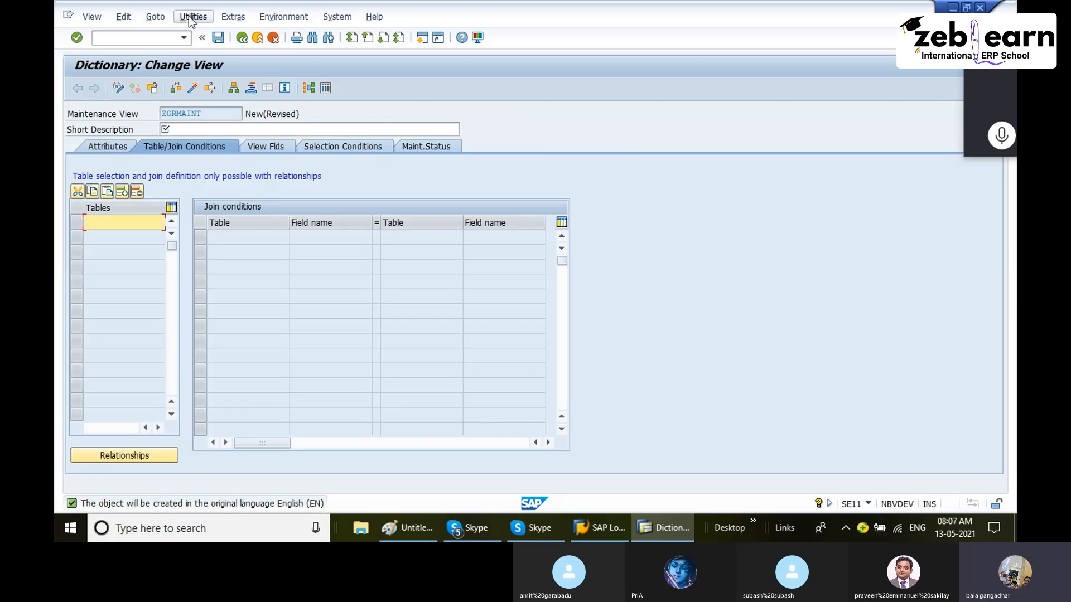
pyautogui.click(193, 16)
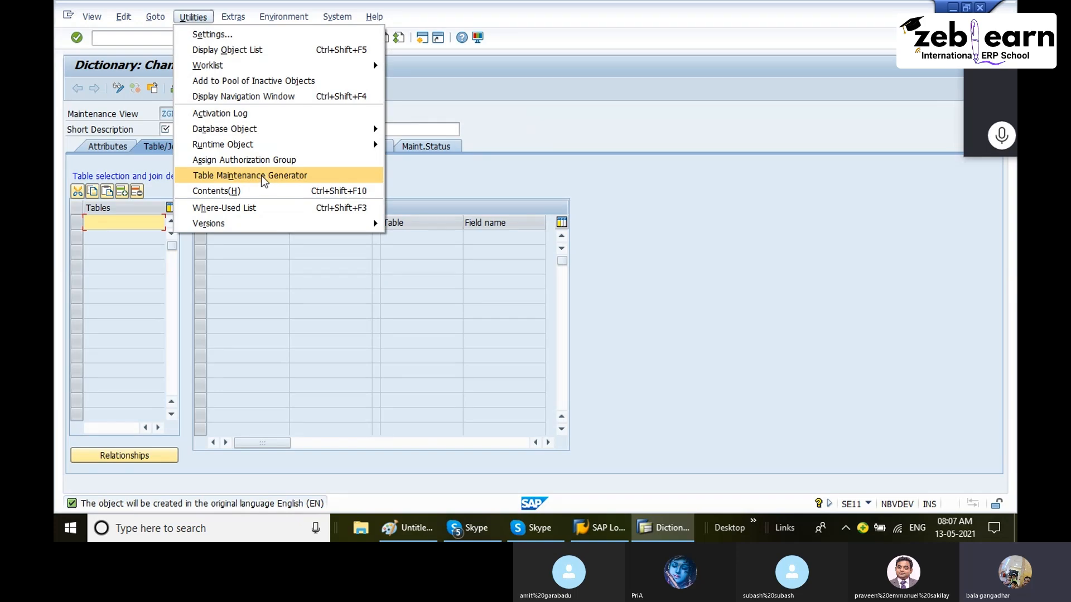
pyautogui.click(477, 105)
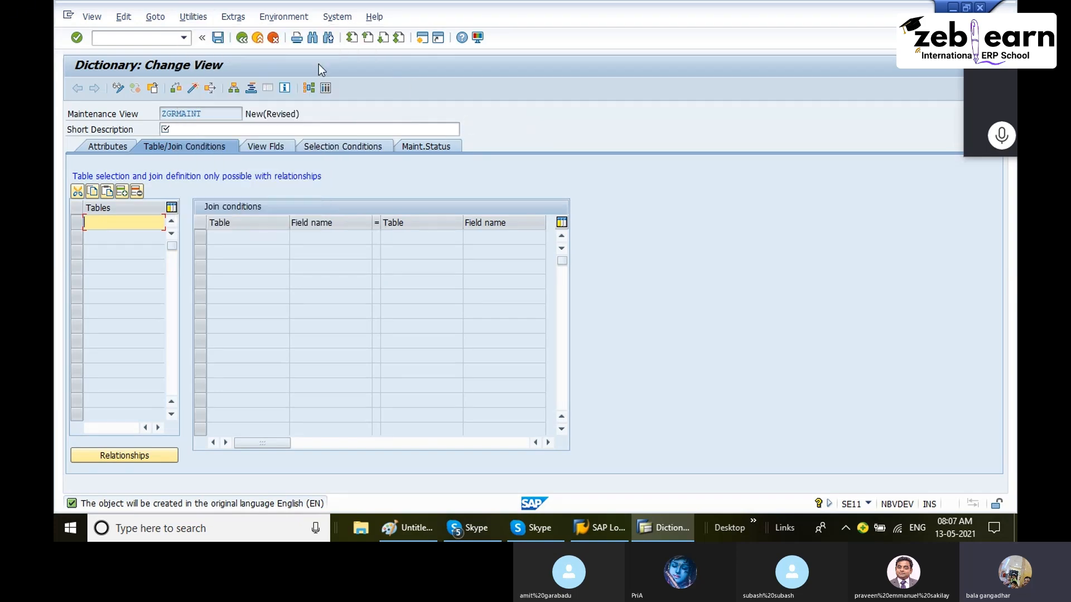
pyautogui.click(273, 44)
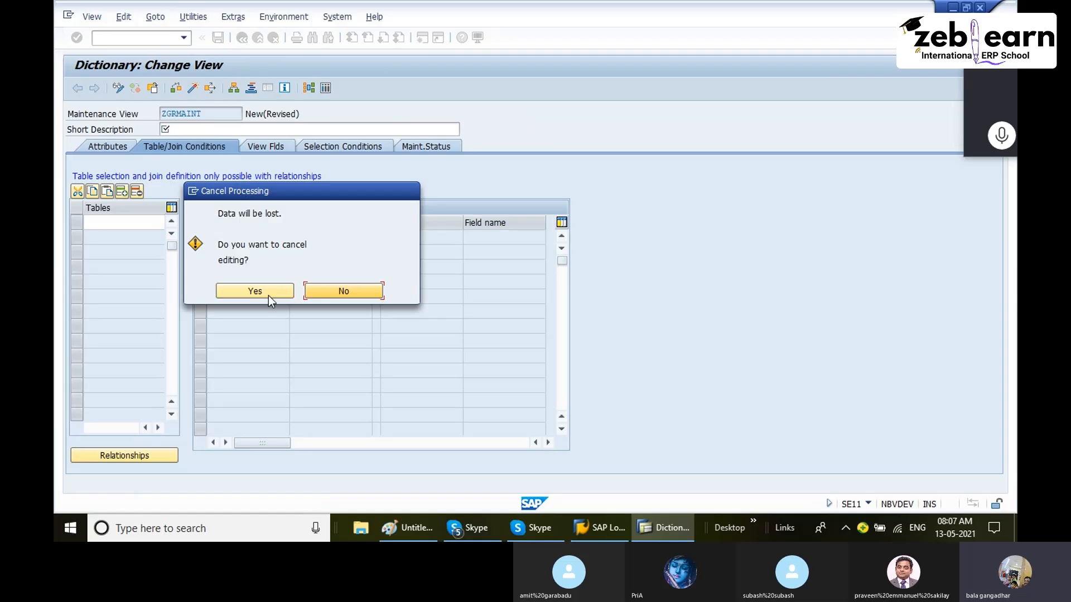
pyautogui.click(269, 296)
# Leave the ABAP Dictionary, open transaction SE55 to view its initial screen, and return to SAP Easy Access
pyautogui.press('F3')
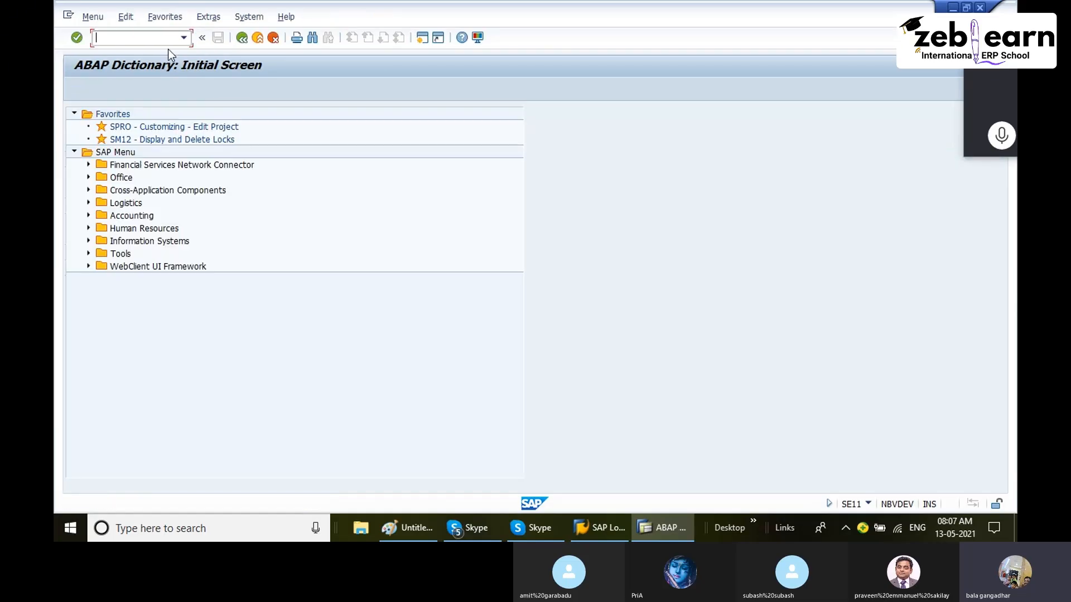
pyautogui.write('se55')
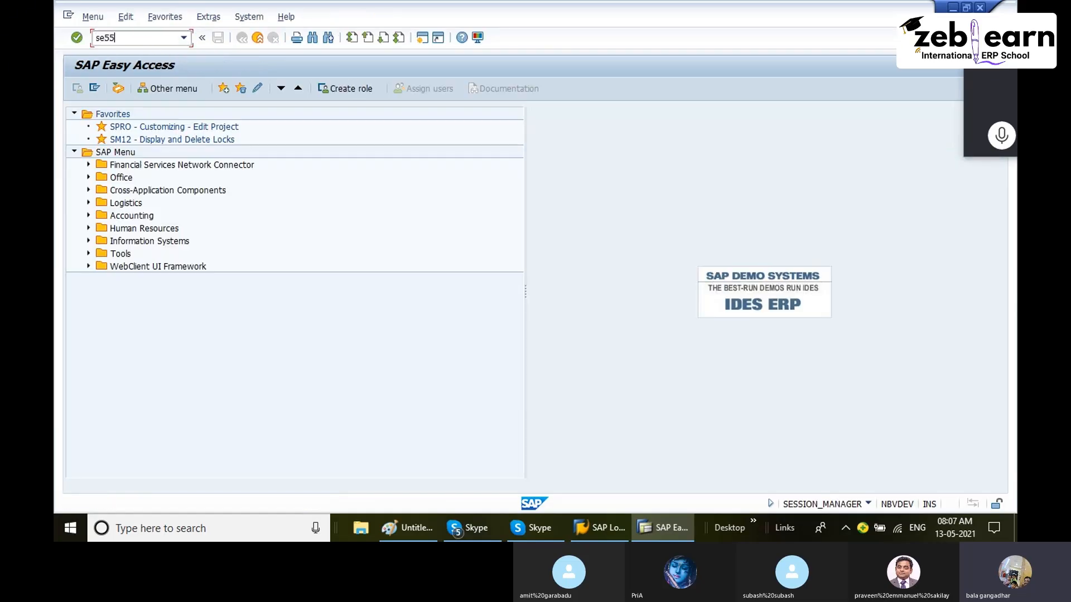
pyautogui.press('Return')
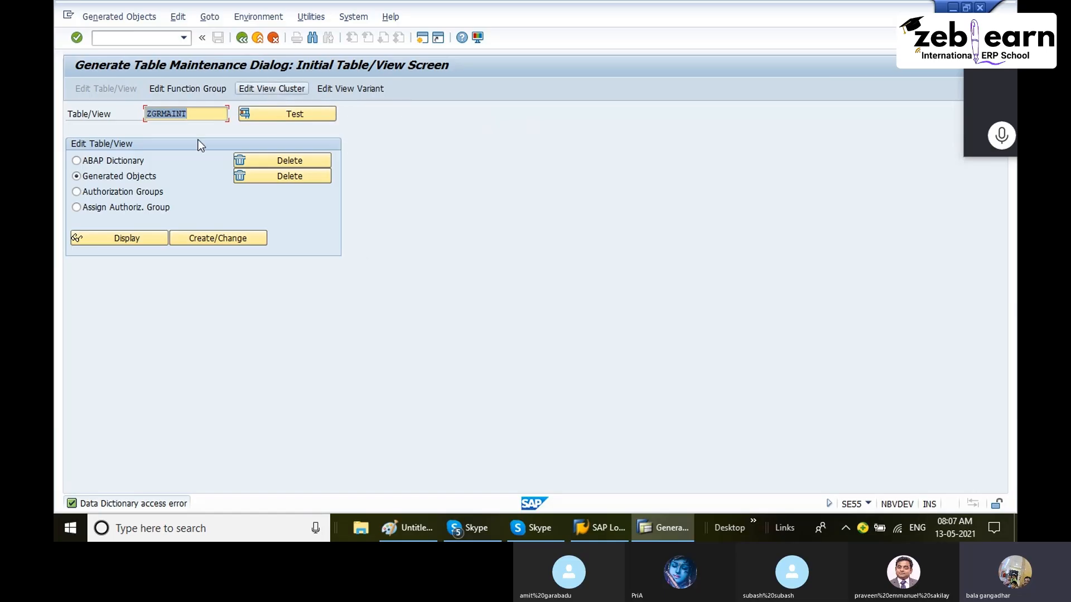
pyautogui.click(241, 41)
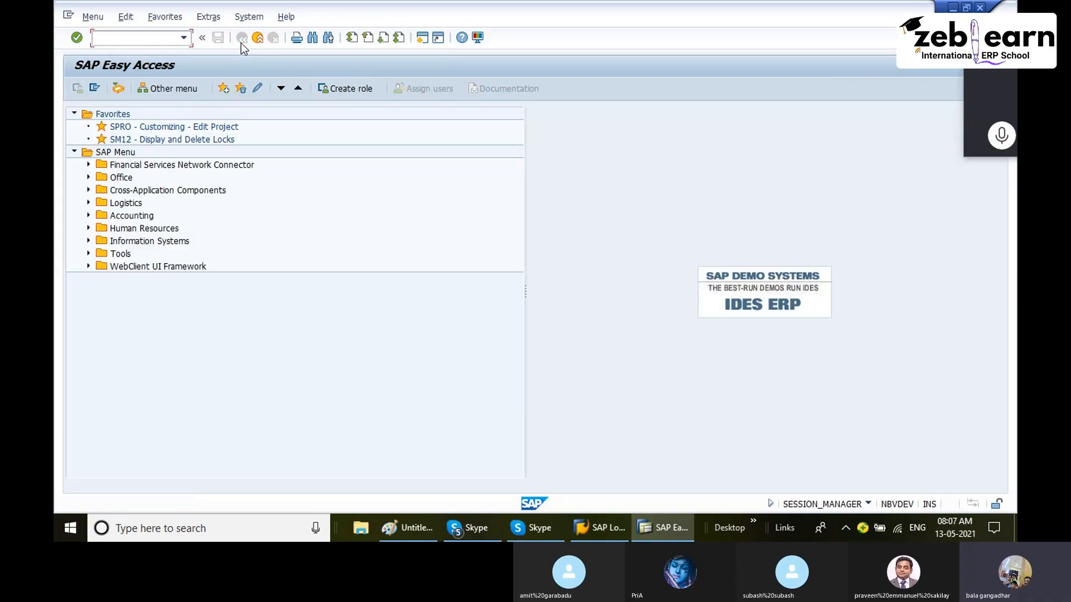
# Switch to the Paint drawing to review the SE55 and SM30 lines, and return to the SAP Easy Access window
pyautogui.click(407, 528)
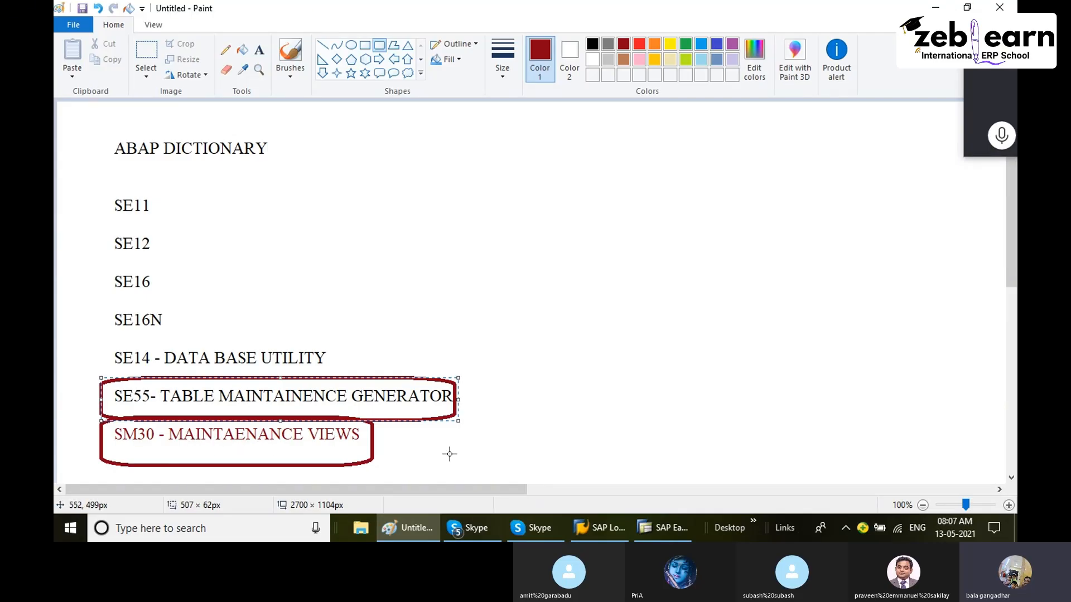
pyautogui.moveTo(674, 532)
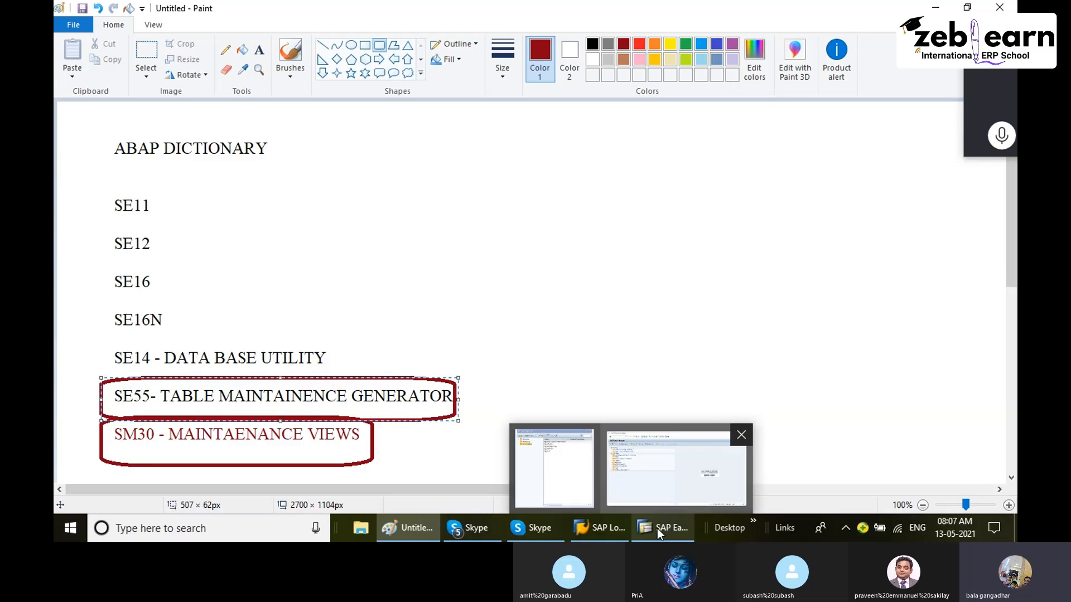
pyautogui.click(661, 497)
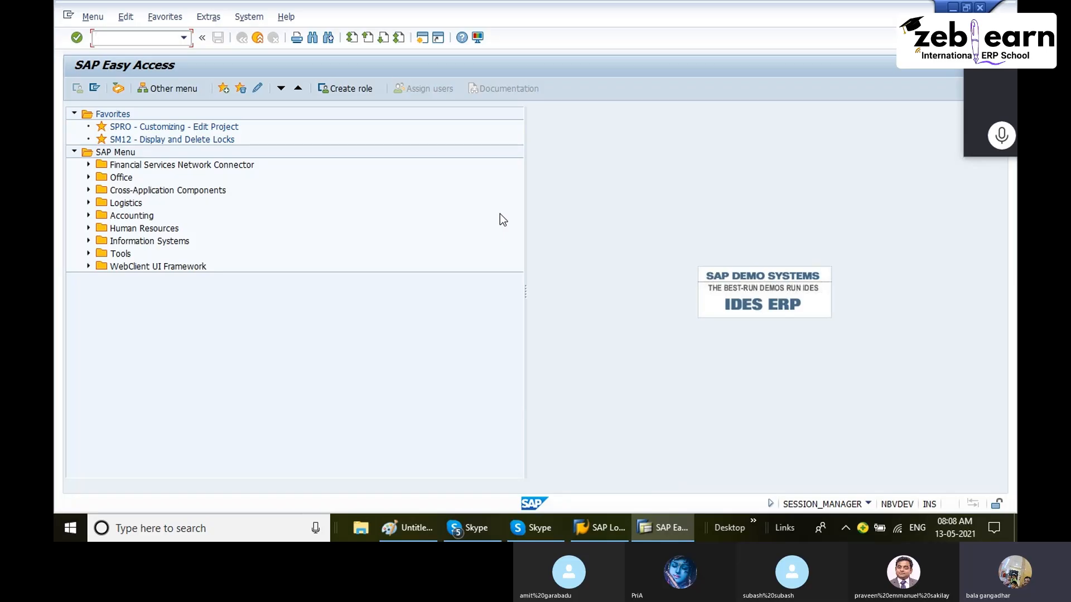
# Start transaction SM30 to reach the initial screen for maintaining table views
pyautogui.write('se')
pyautogui.write('m')
pyautogui.press('Return')
pyautogui.hotkey('alt', 'Tab')
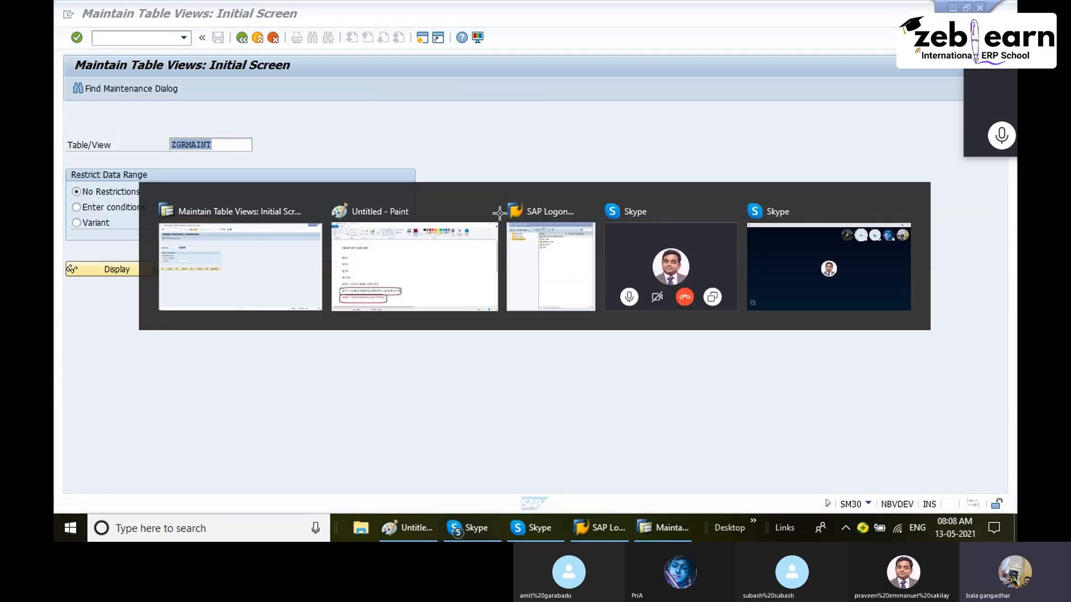
pyautogui.hotkey('alt', 'Tab')
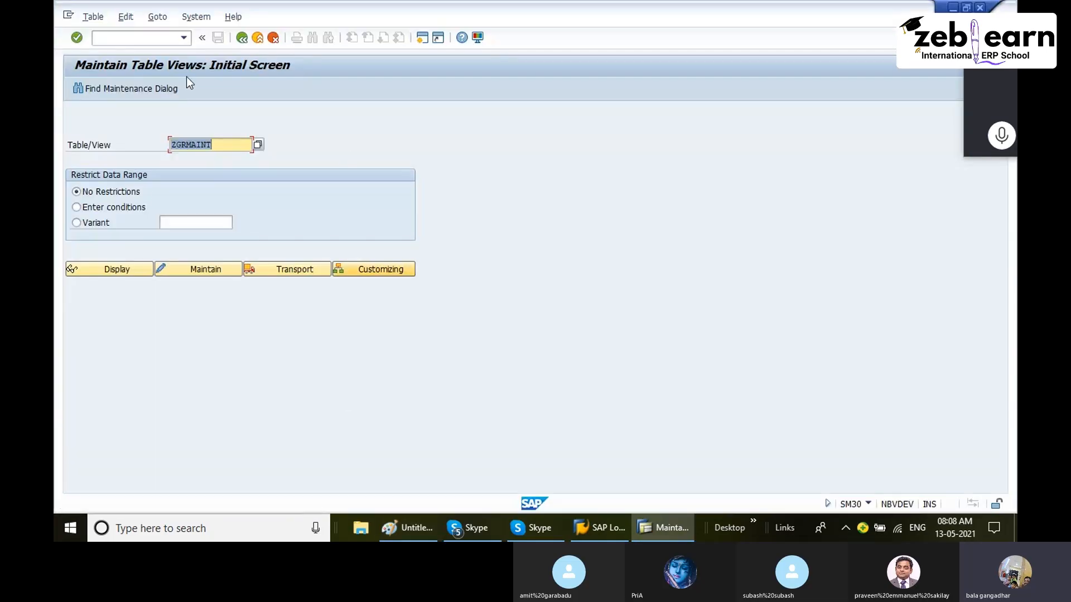
# Replace the table/view entry with T512W and try to maintain it
pyautogui.press('BackSpace')
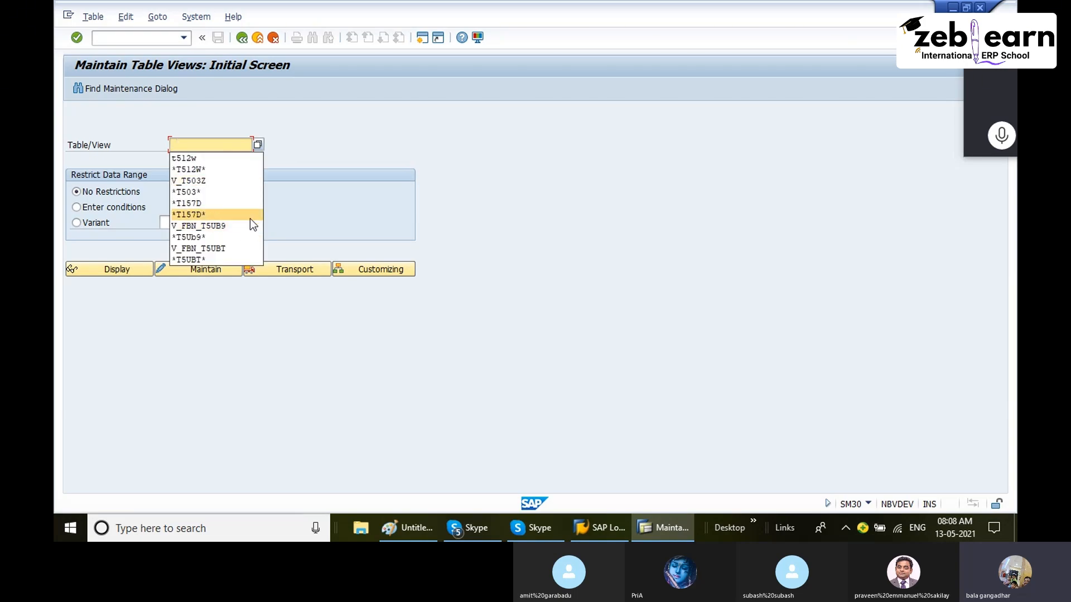
pyautogui.click(191, 159)
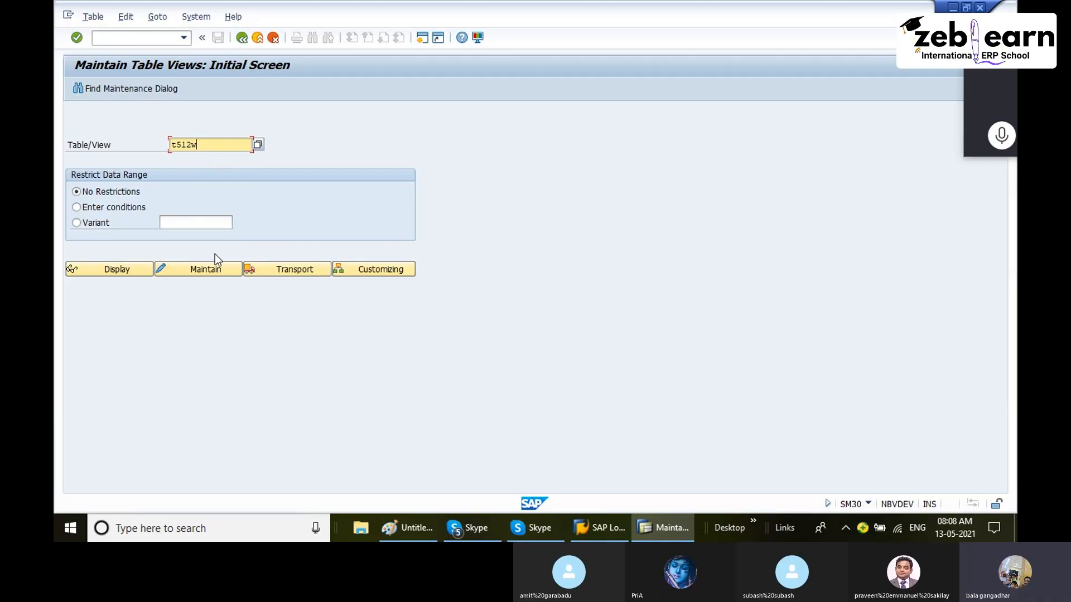
pyautogui.click(210, 270)
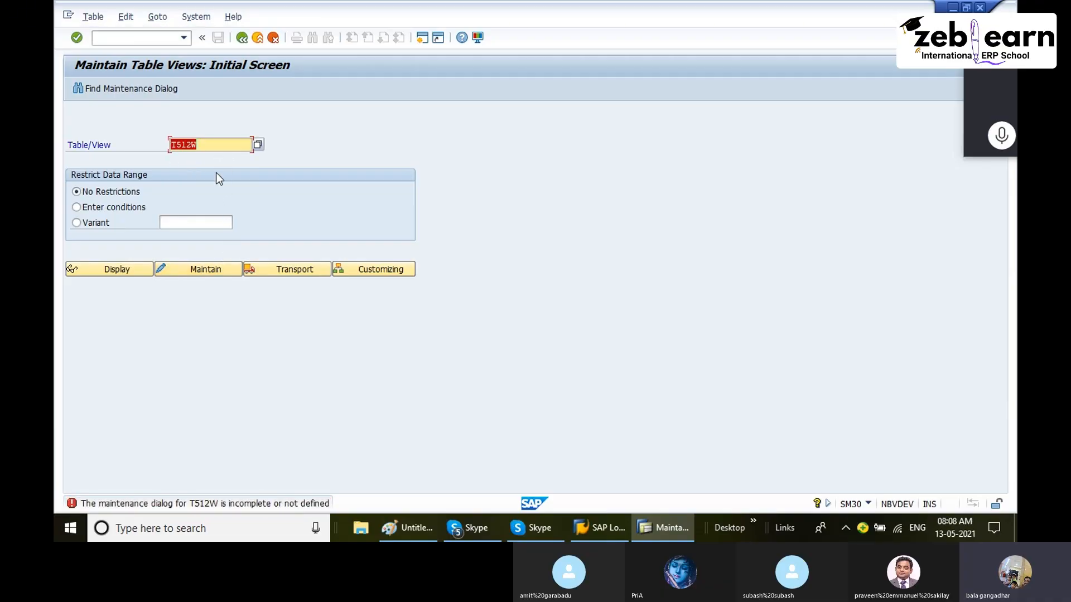
# Search the table/view value help for T512W*, close it and leave the table view maintenance
pyautogui.click(229, 148)
pyautogui.press('F4')
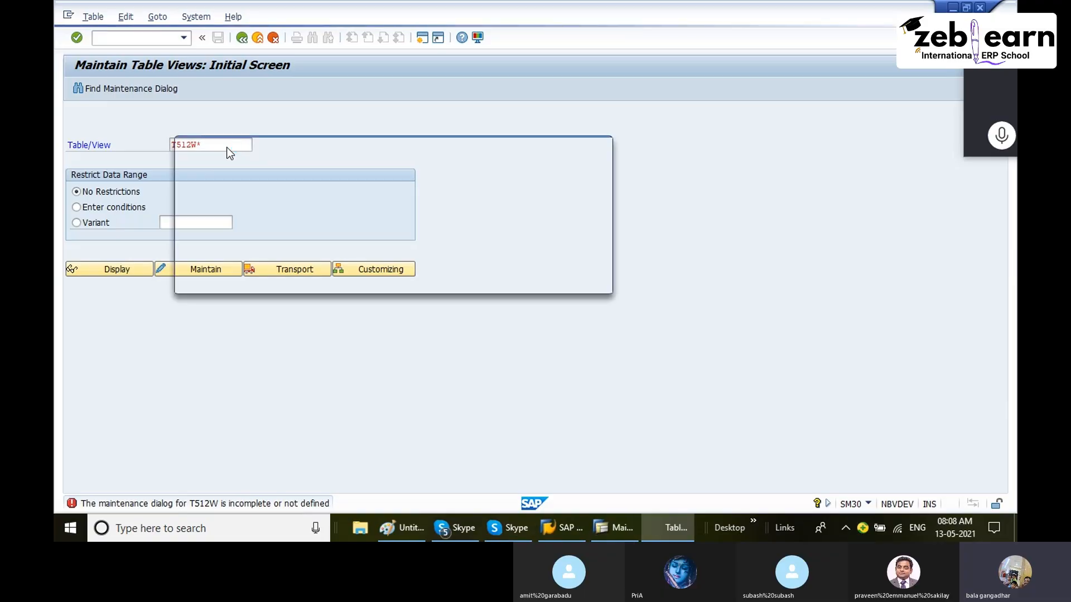
pyautogui.press('Return')
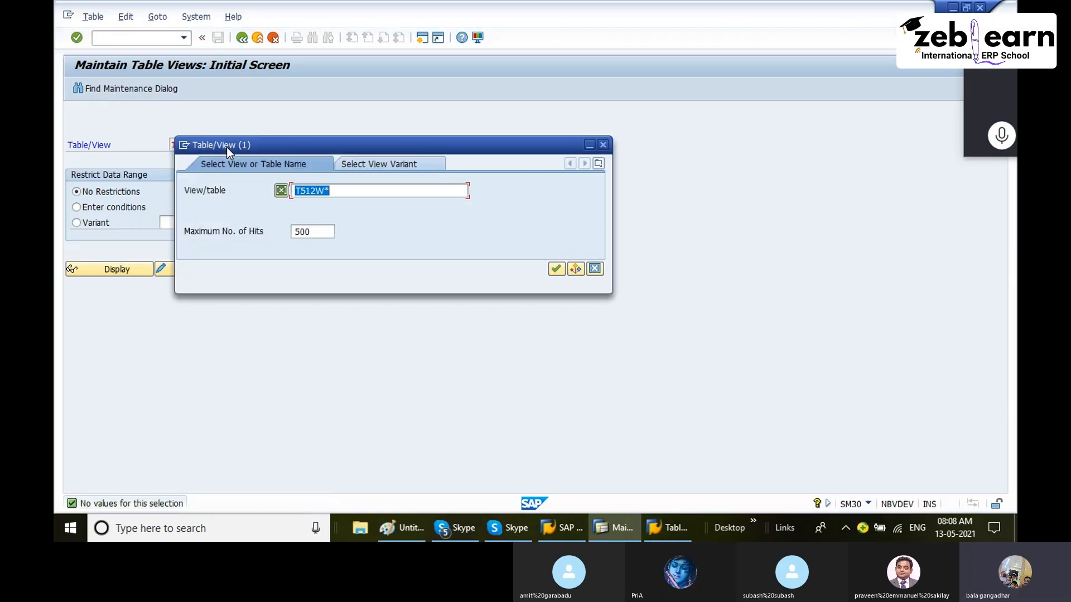
pyautogui.press('Return')
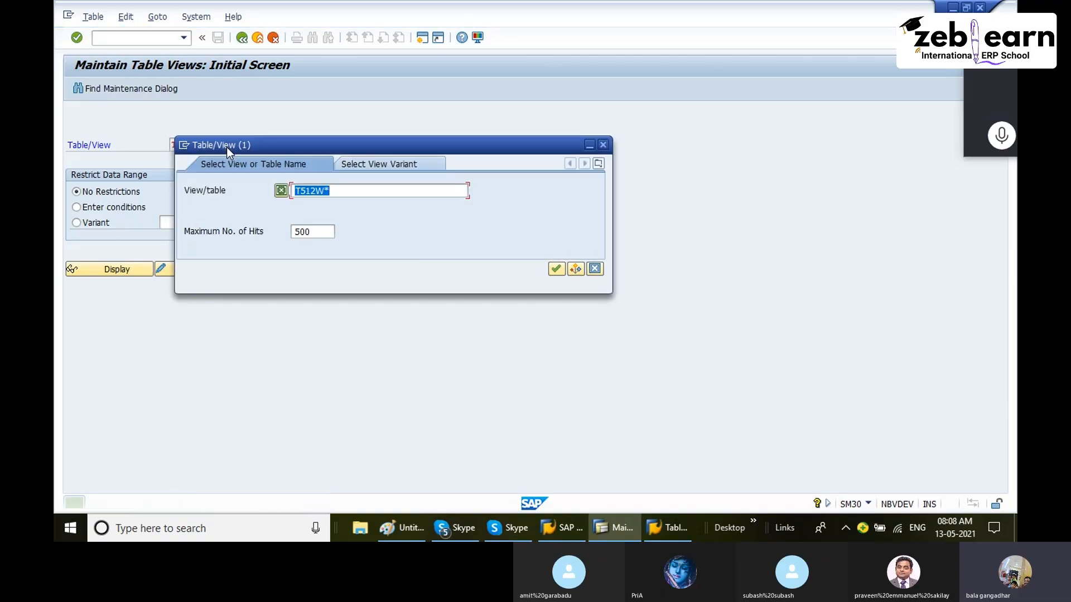
pyautogui.press('Escape')
pyautogui.press('F3')
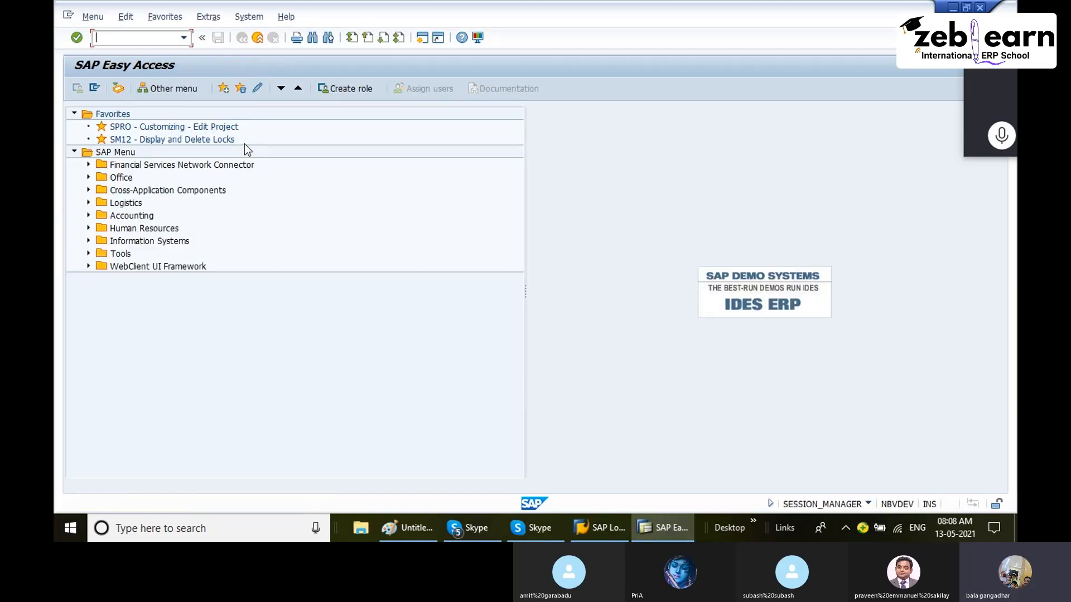
# Start transaction SPRO and display the SAP Reference IMG
pyautogui.write('spro')
pyautogui.press('Return')
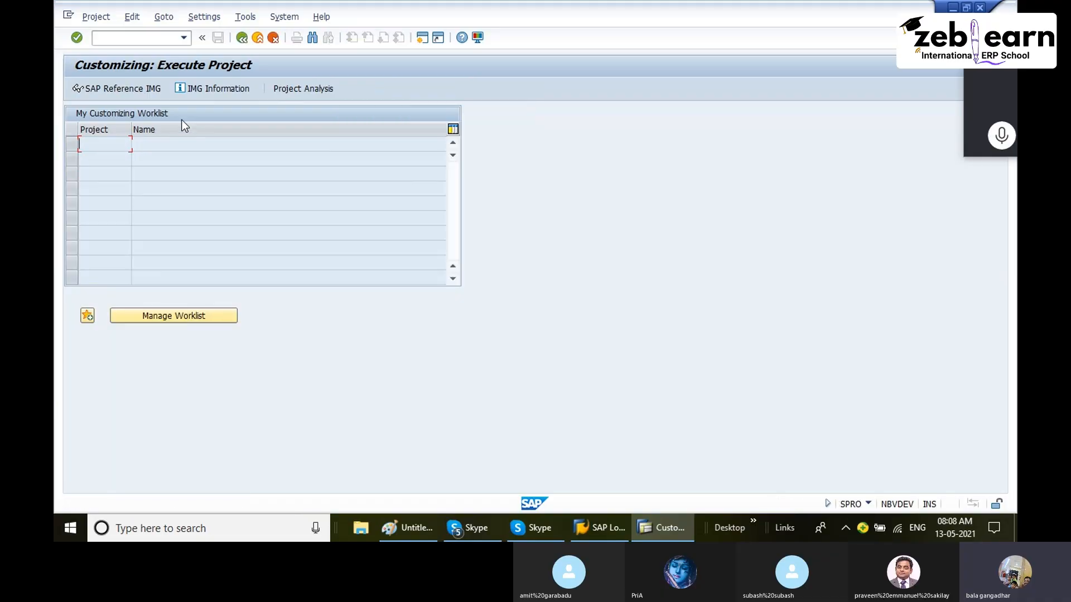
pyautogui.click(135, 89)
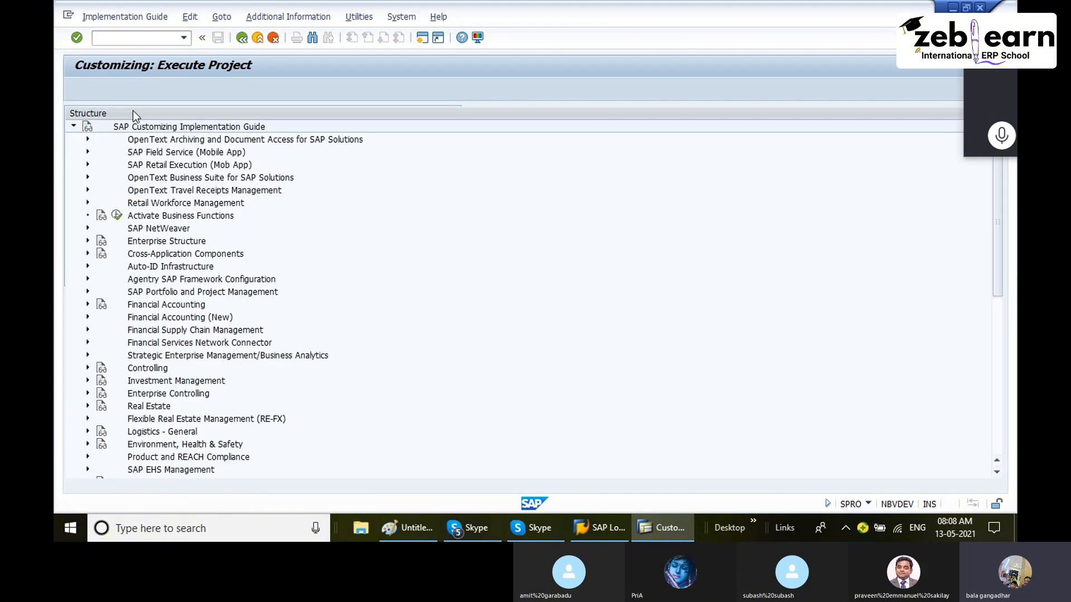
# Expand Enterprise Structure, Definition and Financial Accounting in the implementation guide, and point out the company and company code activities
pyautogui.click(88, 240)
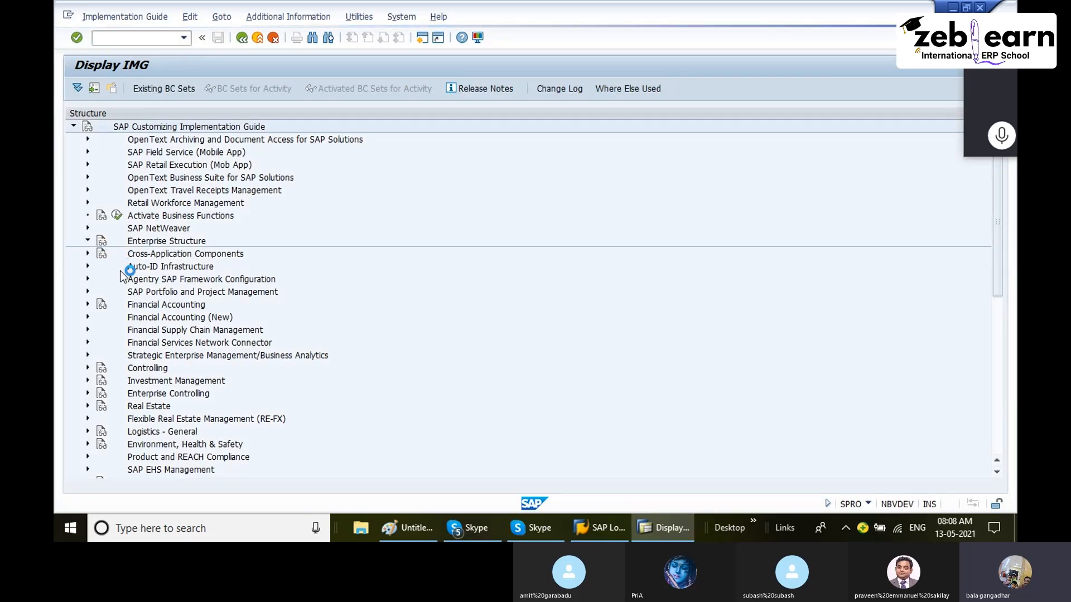
pyautogui.click(102, 266)
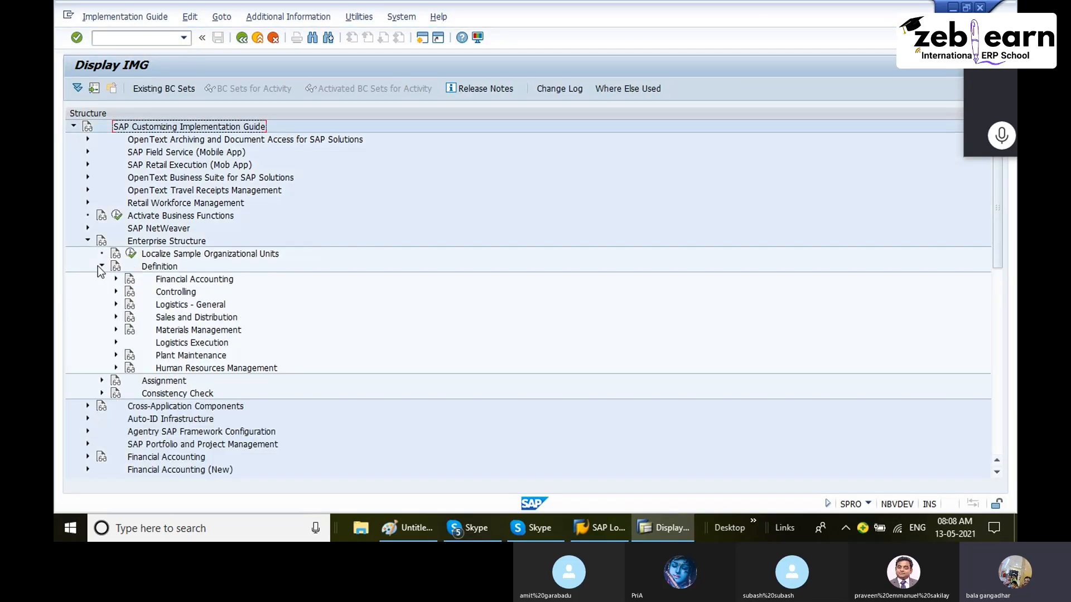
pyautogui.click(116, 280)
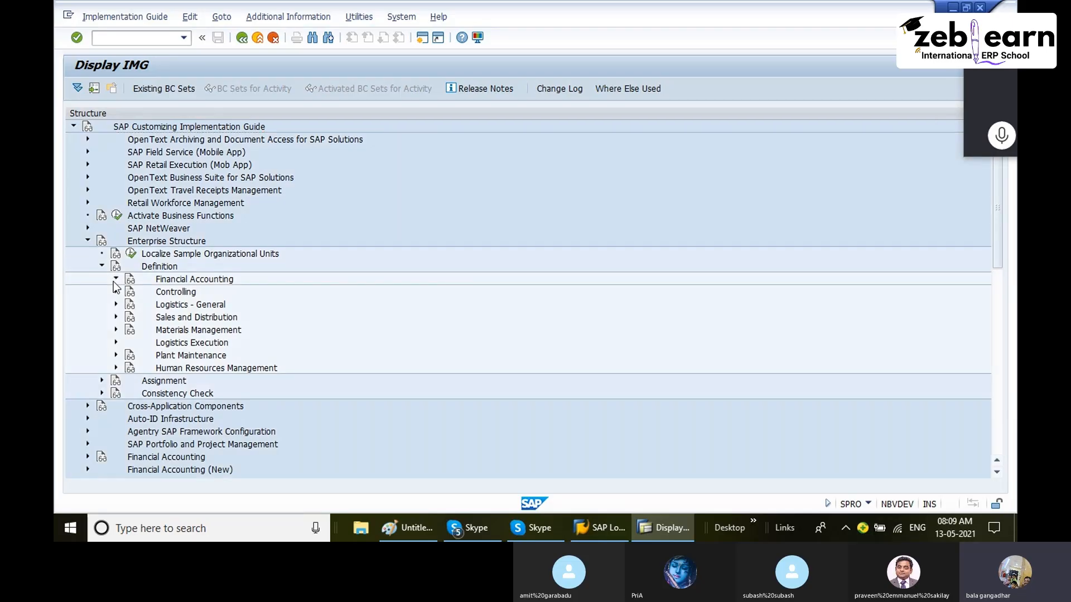
pyautogui.click(189, 294)
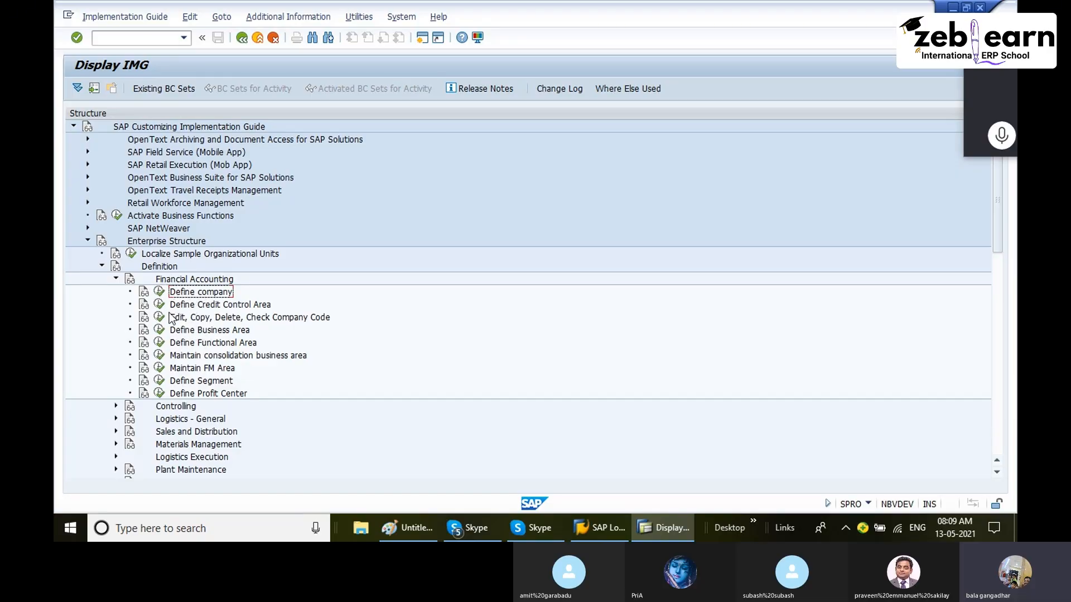
pyautogui.click(187, 318)
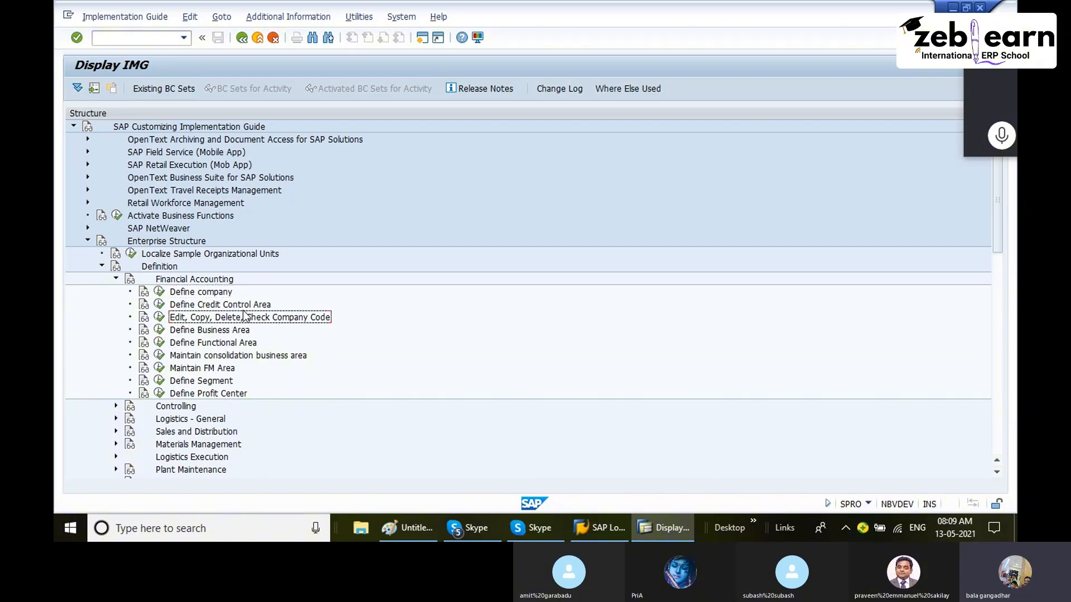
# Run the Define company activity, open a blank new entry form and cancel it to return to the overview
pyautogui.click(159, 292)
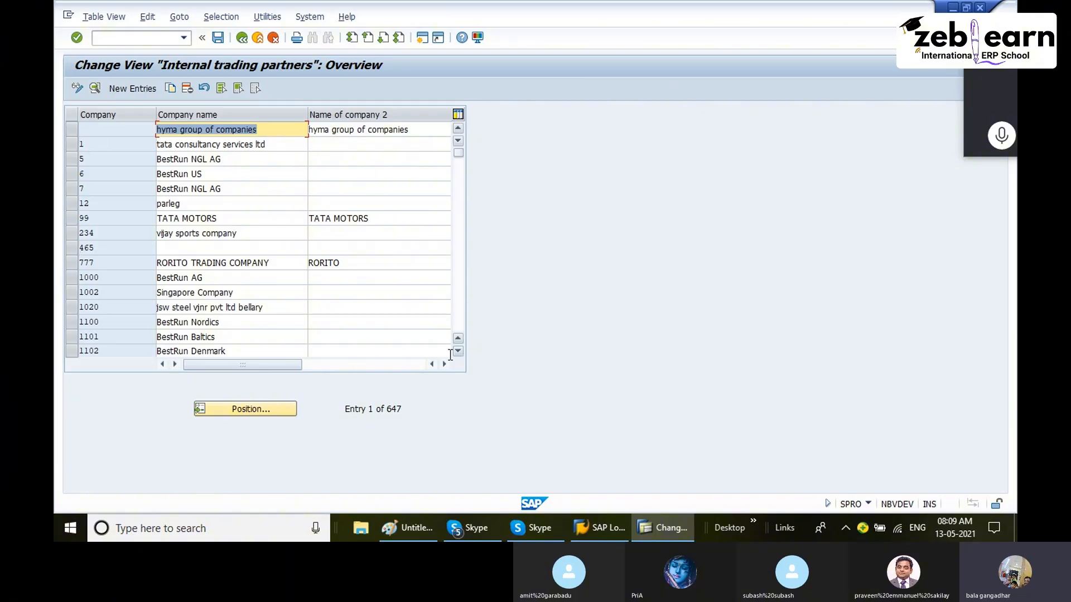
pyautogui.click(143, 90)
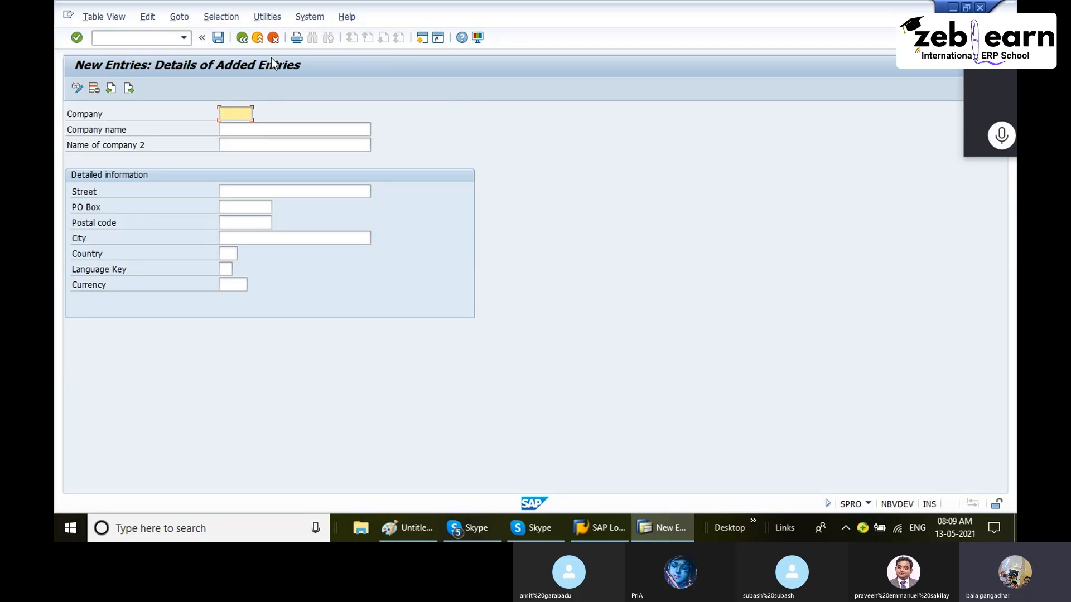
pyautogui.click(273, 38)
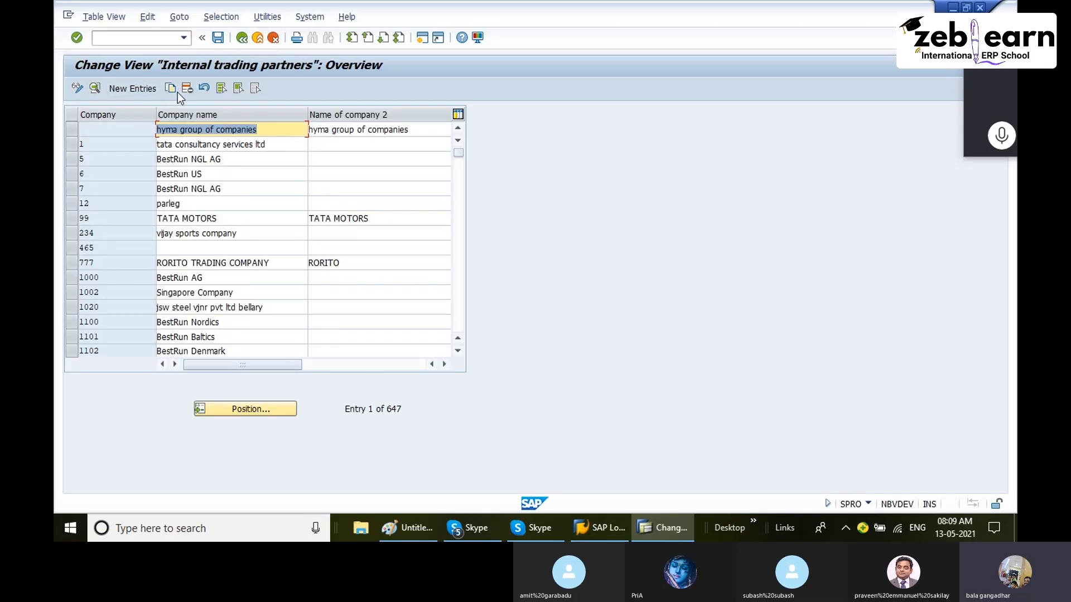
# Display the internal trading partners as a print list to identify the underlying view, and cancel printing the list
pyautogui.click(299, 38)
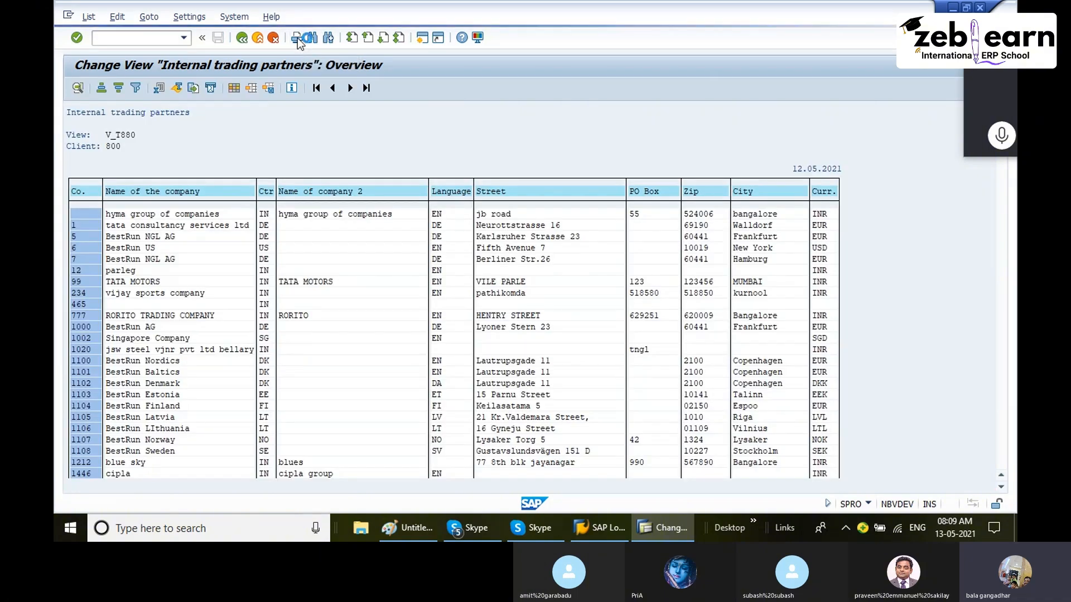
pyautogui.click(297, 38)
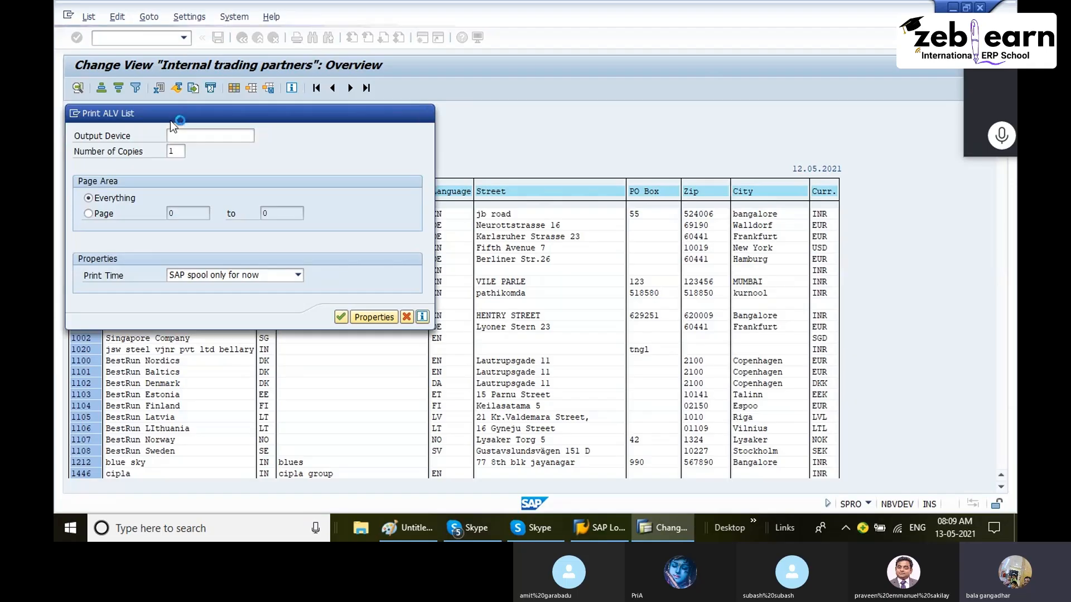
pyautogui.press('Escape')
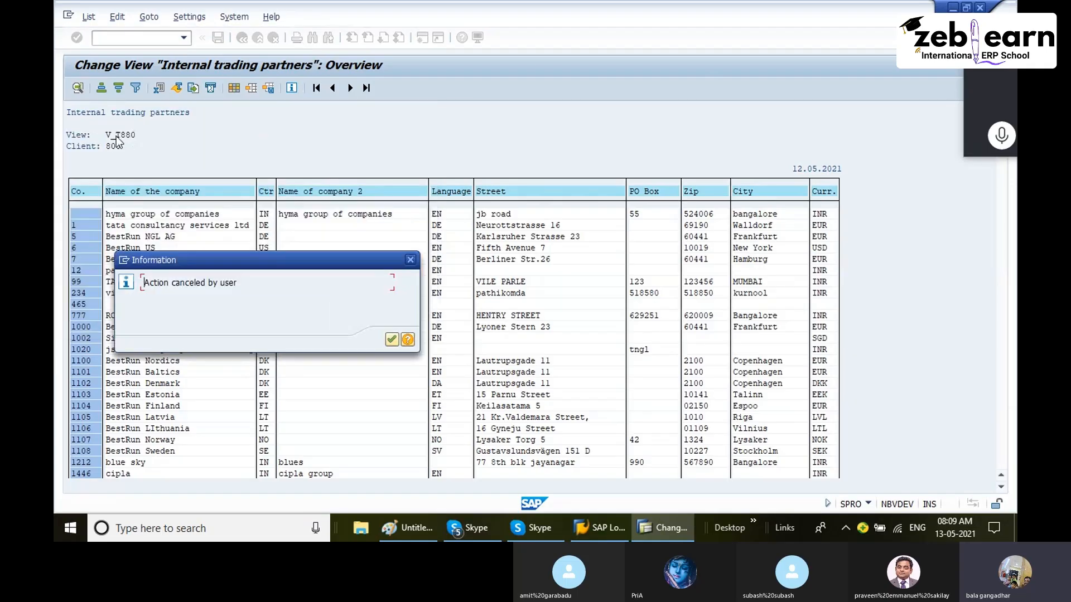
pyautogui.click(410, 260)
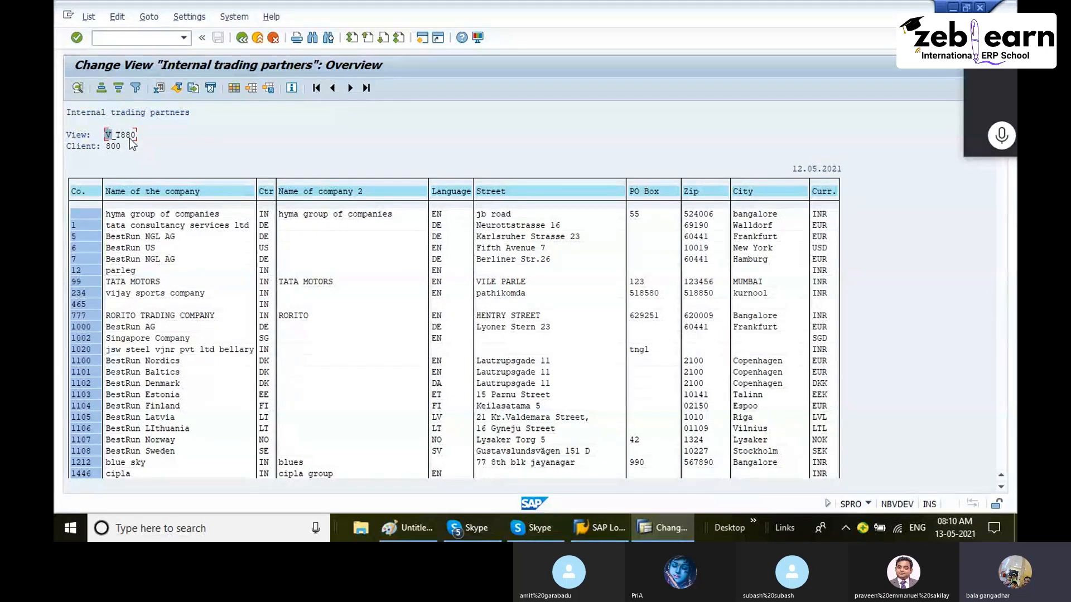
# Point out the view name in the print list, return to the overview and display the print list again
pyautogui.click(130, 137)
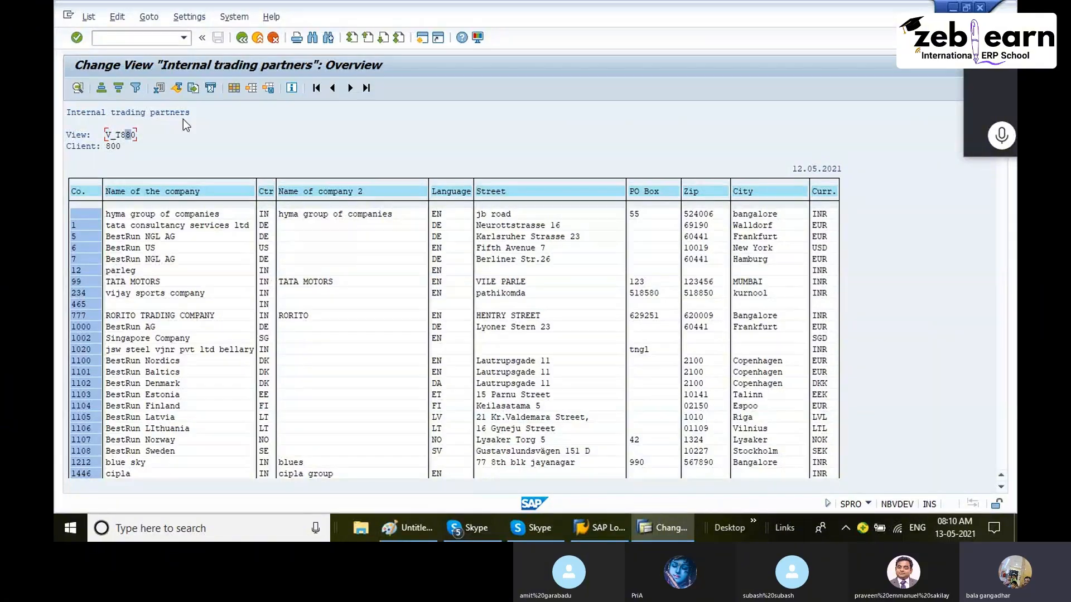
pyautogui.click(242, 37)
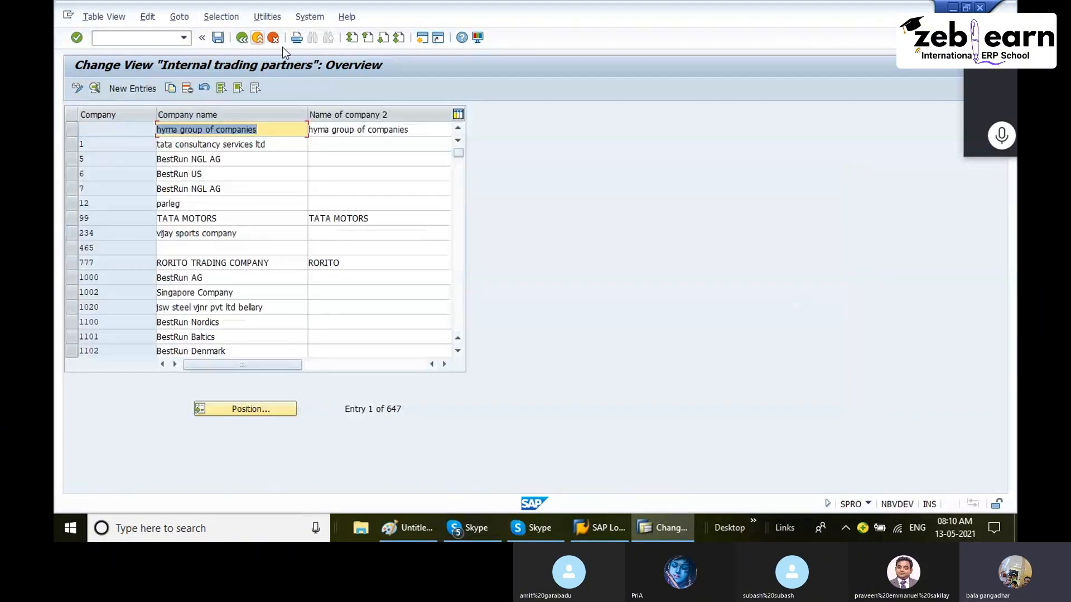
pyautogui.click(296, 39)
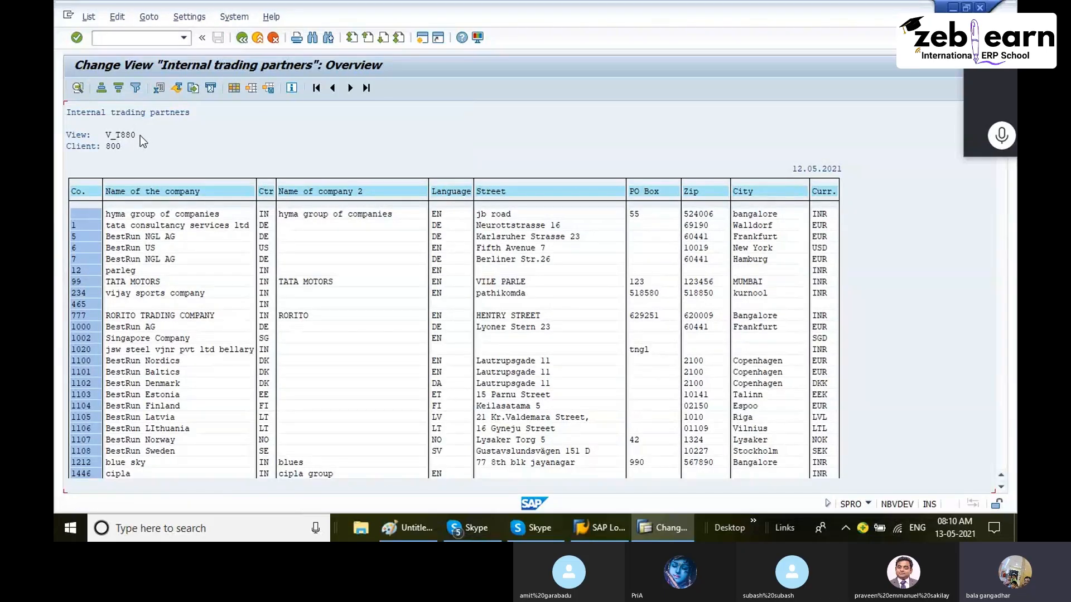
# Open a new session, start transaction SM30 and enter V_T880 as the table/view
pyautogui.click(422, 37)
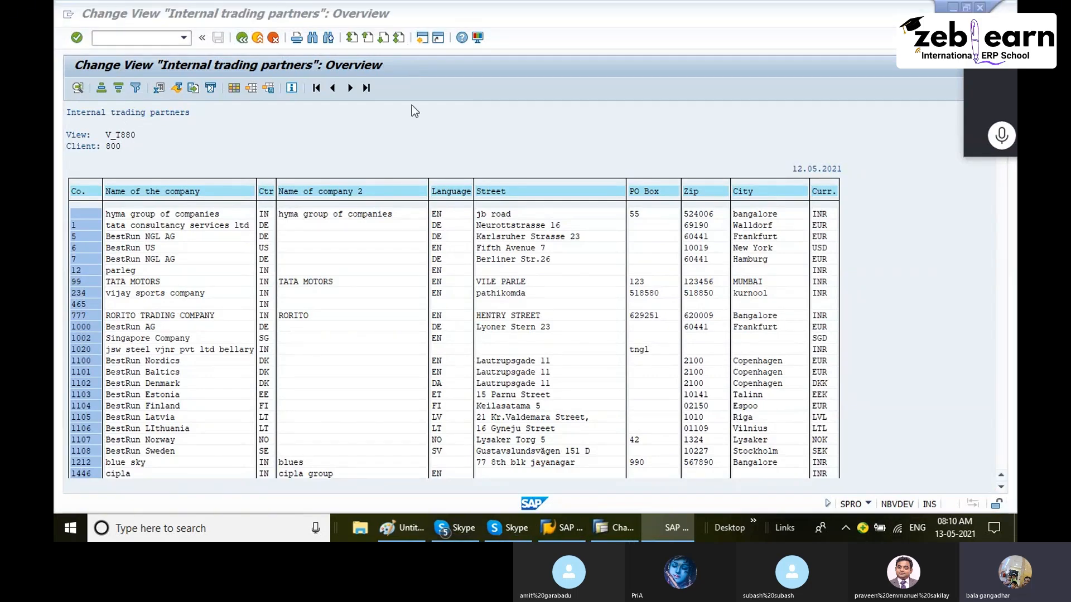
pyautogui.write('sm30')
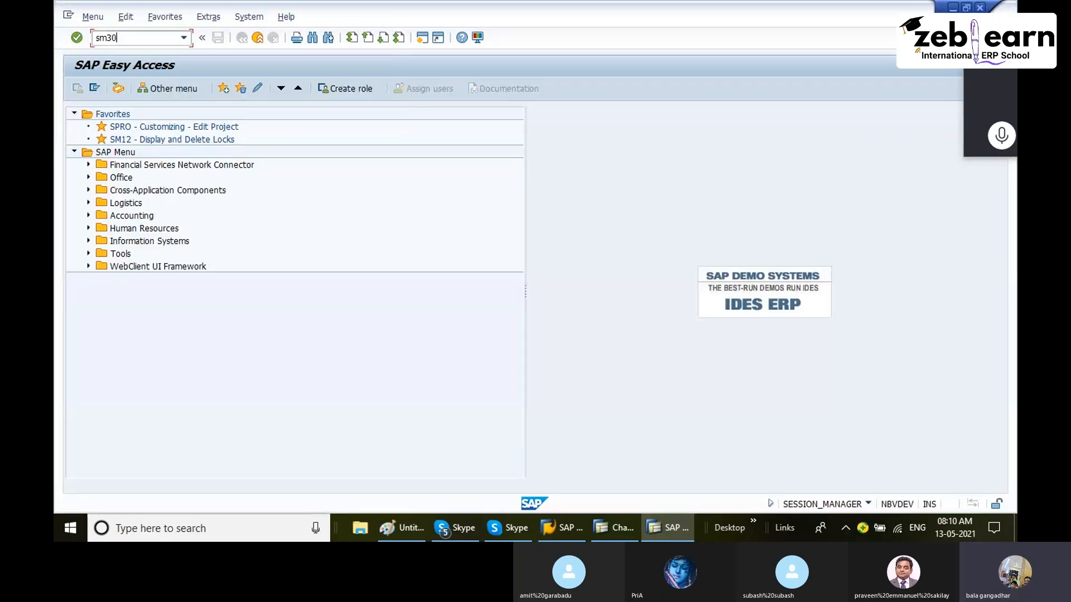
pyautogui.press('Return')
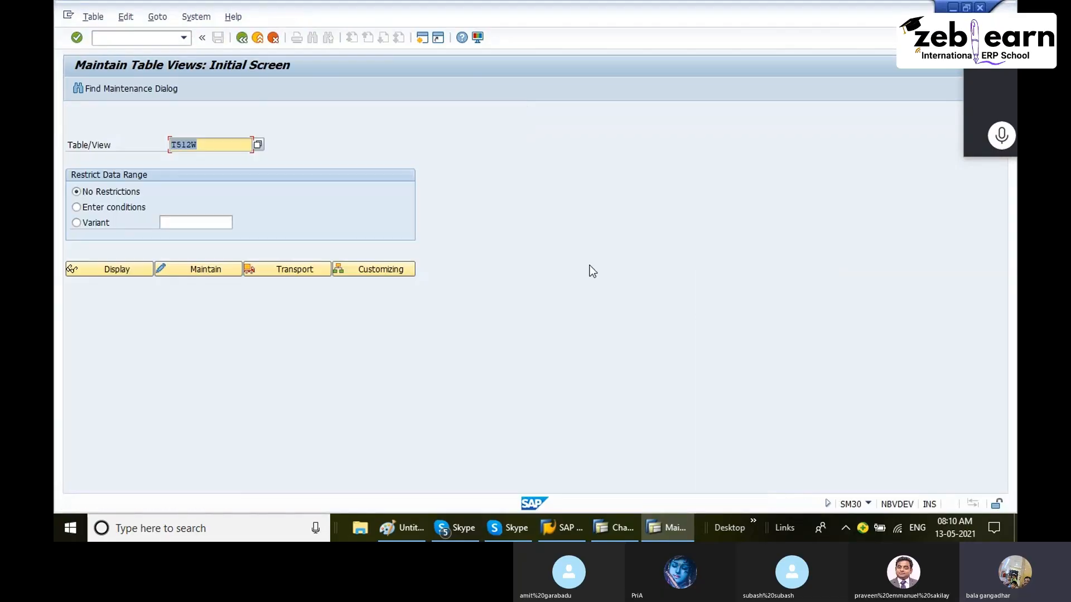
pyautogui.write('v_t880')
pyautogui.press('Return')
# Compare the entered name with the view in the print list and open V_T880 for maintenance
pyautogui.hotkey('alt', 'Tab')
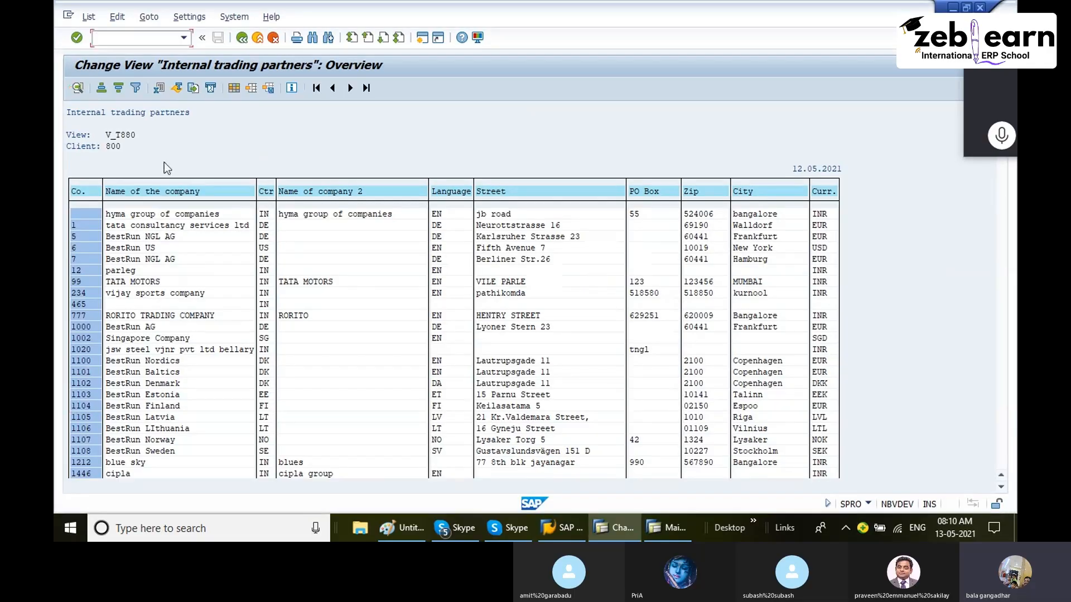
pyautogui.hotkey('alt', 'Tab')
pyautogui.click(221, 269)
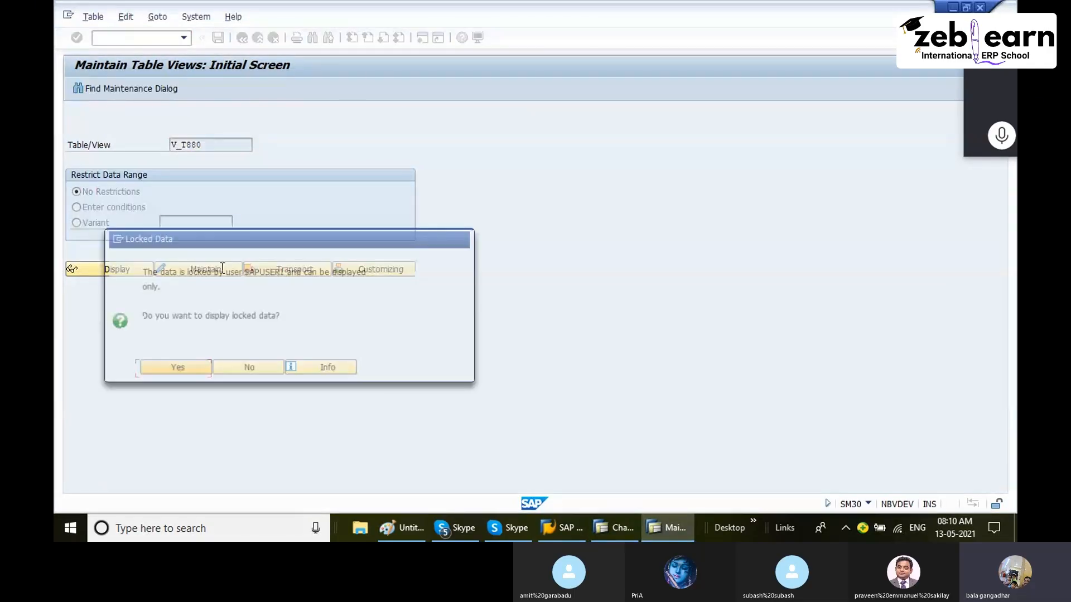
# Leave the print list and the internal trading partners overview in the SPRO session to release the locked data
pyautogui.hotkey('alt', 'Tab')
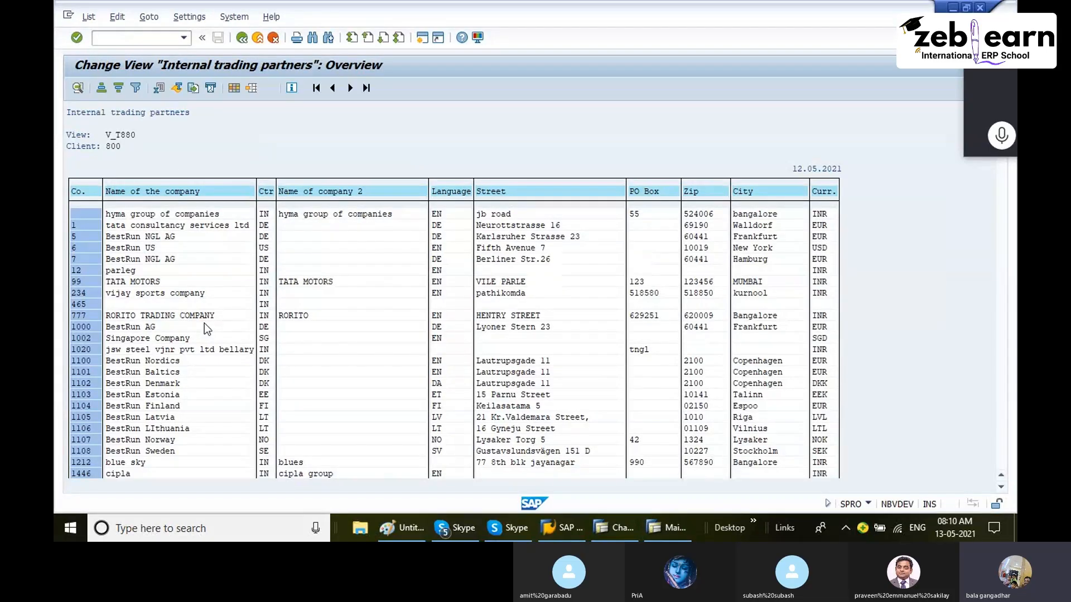
pyautogui.click(241, 37)
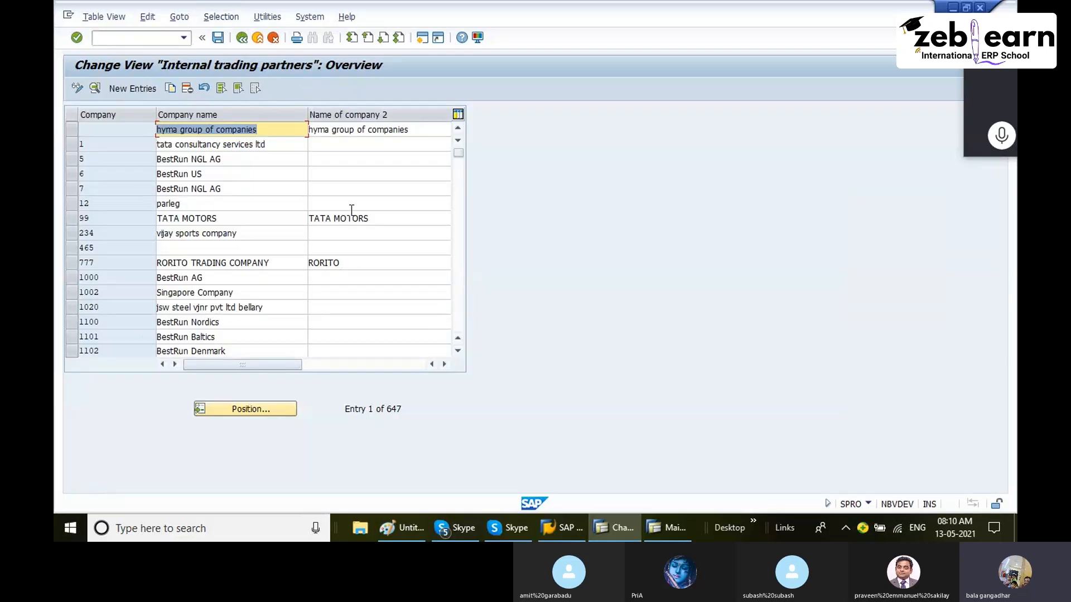
pyautogui.hotkey('alt', 'Tab')
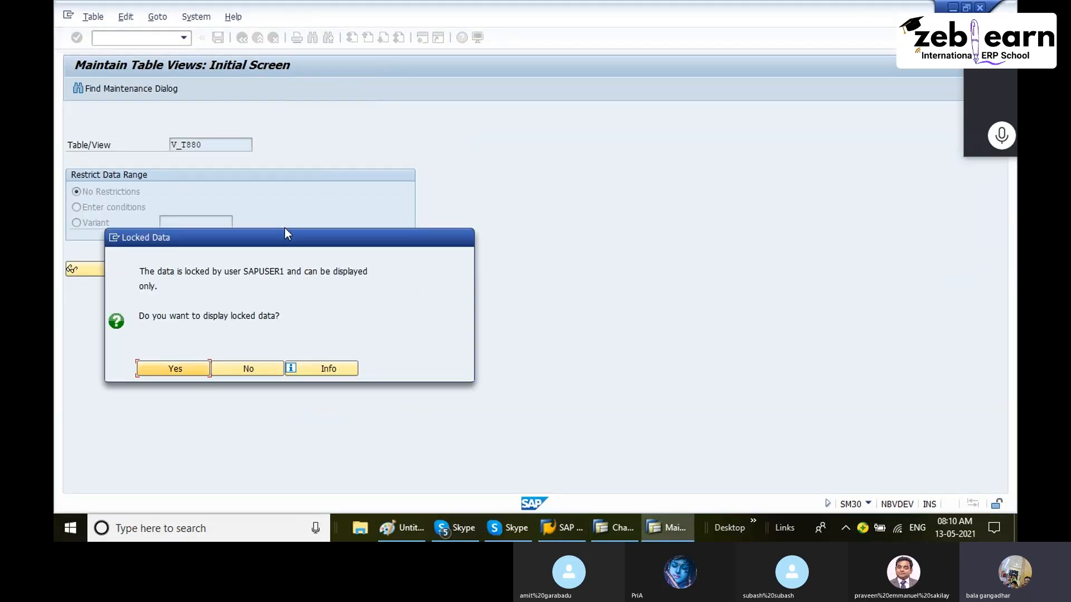
pyautogui.hotkey('alt', 'Tab')
pyautogui.click(243, 39)
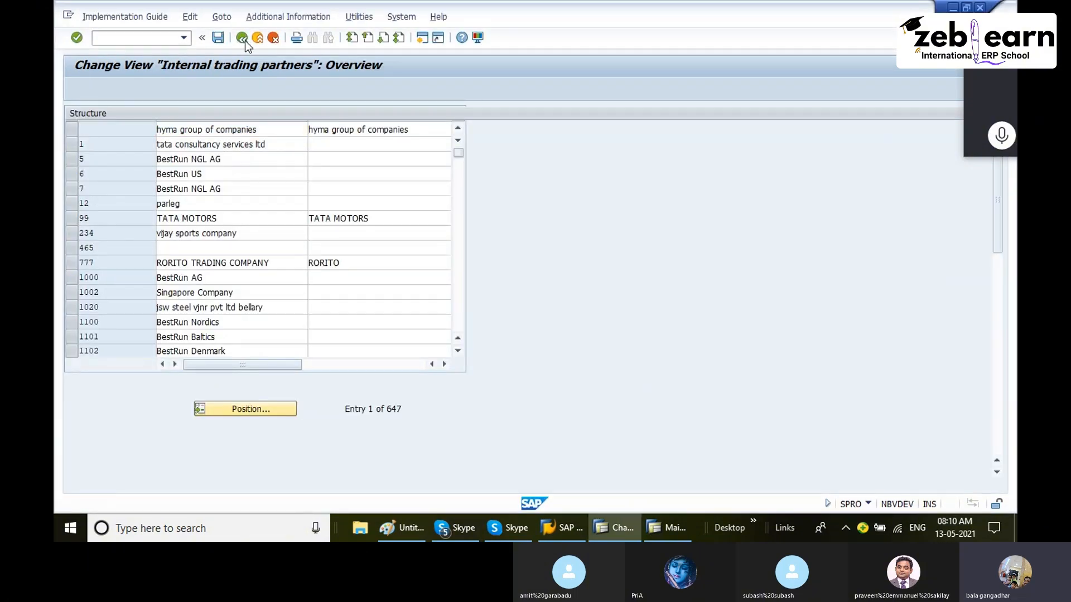
# Display the V_T880 data in the SM30 session in change mode and show the transaction code in the system information
pyautogui.hotkey('alt', 'Tab')
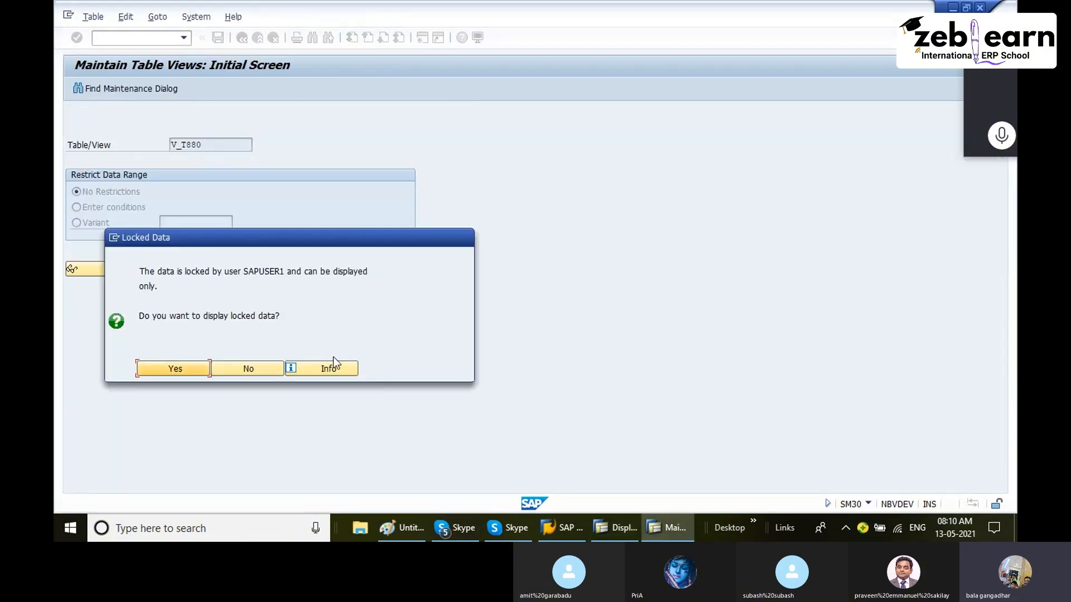
pyautogui.click(186, 368)
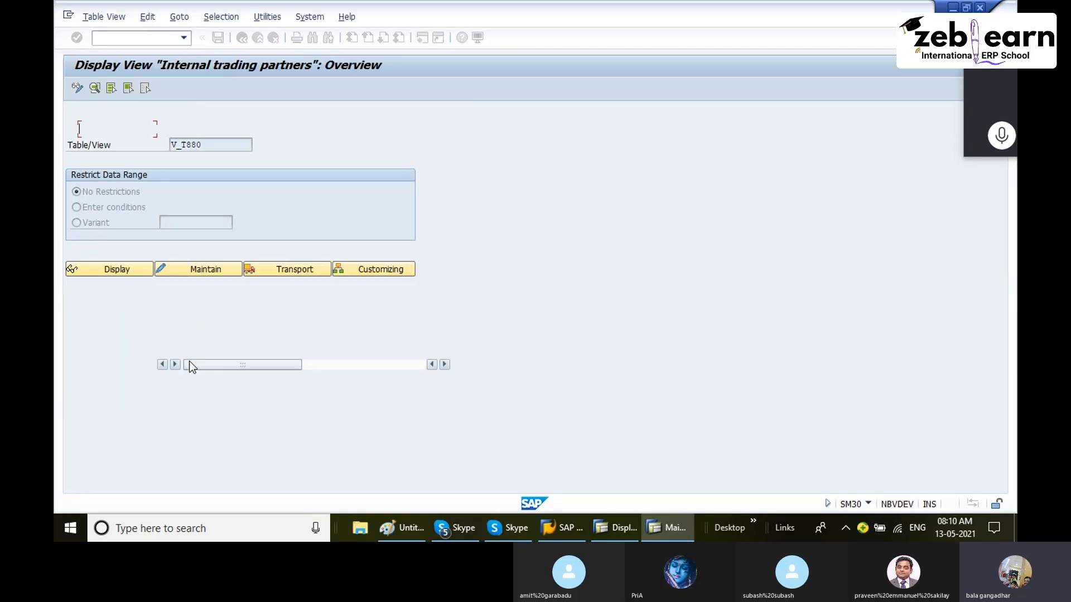
pyautogui.click(78, 89)
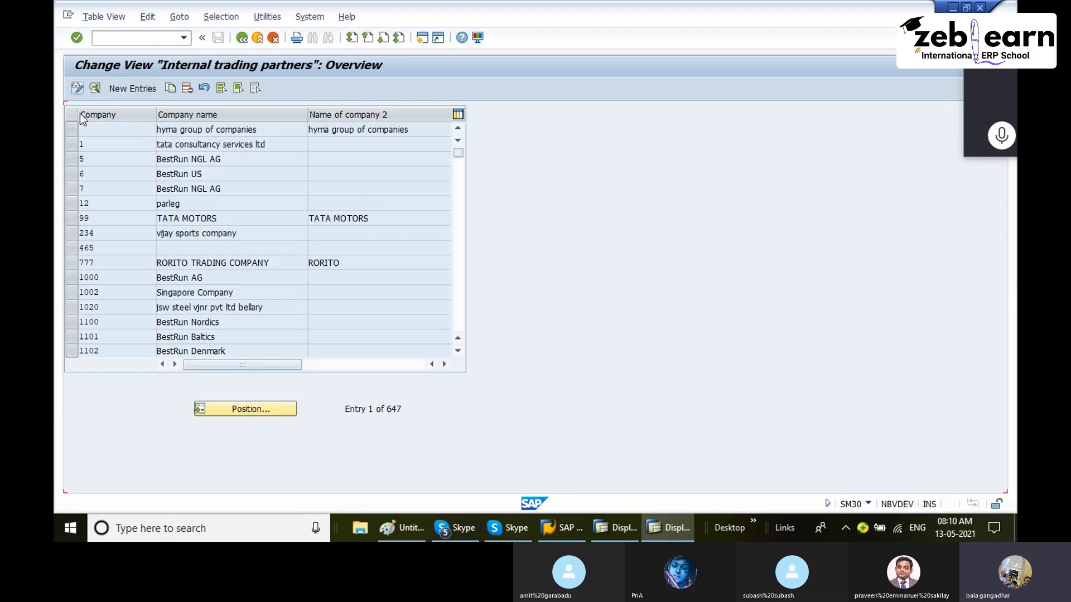
pyautogui.click(869, 503)
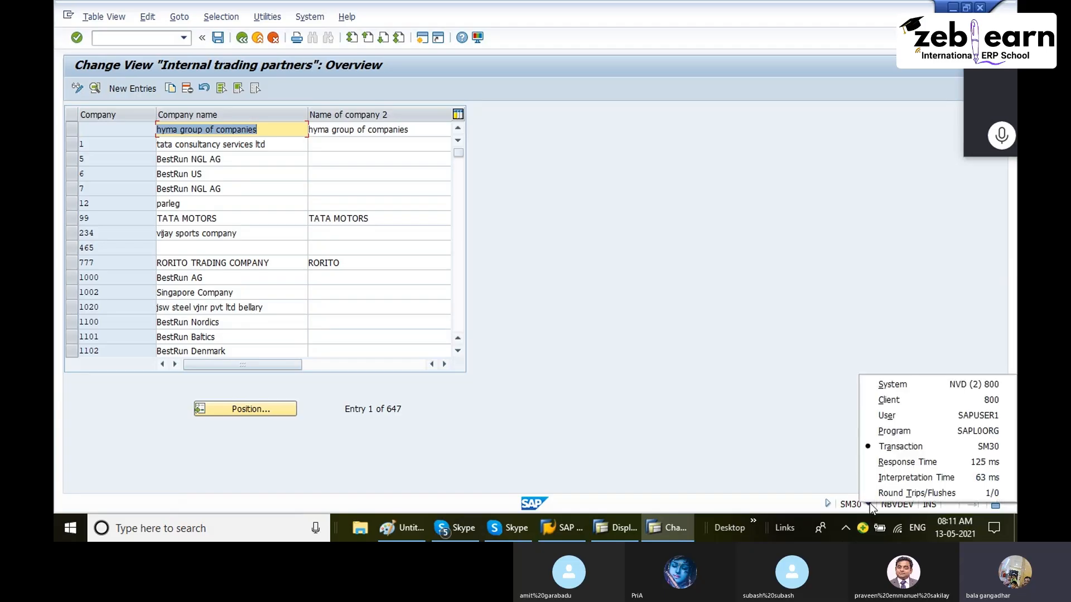
pyautogui.click(915, 447)
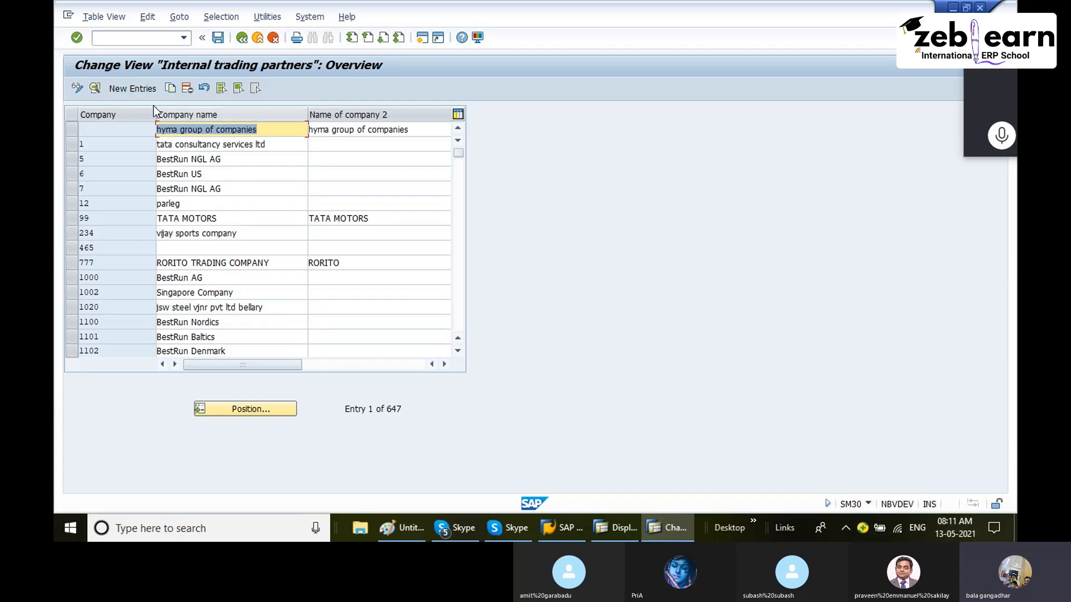
# Open a blank new entry form for a company, cancel it and return to the SM30 initial screen
pyautogui.click(132, 89)
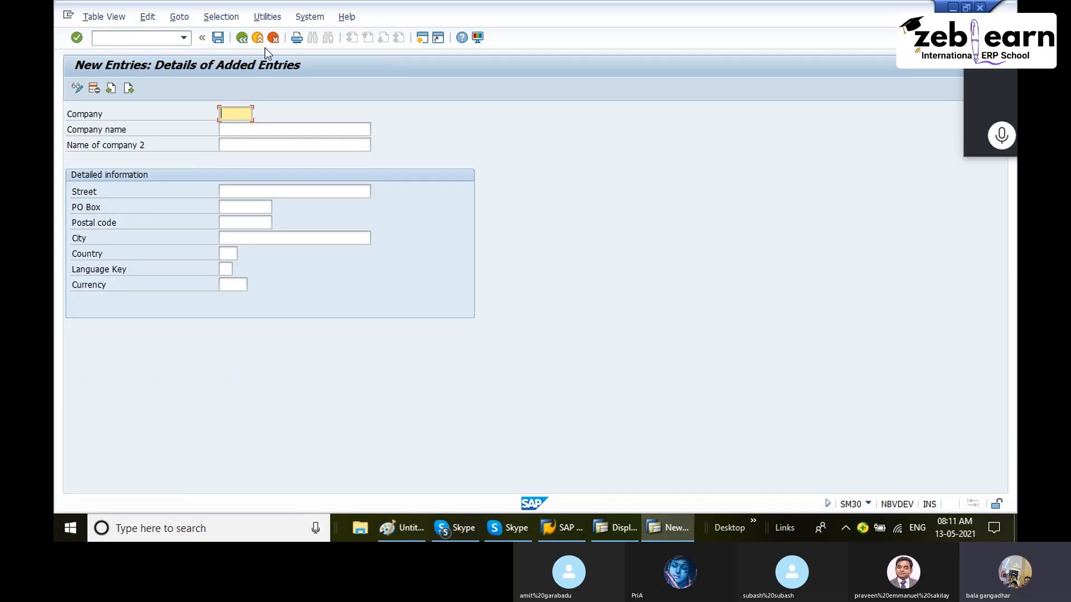
pyautogui.click(273, 38)
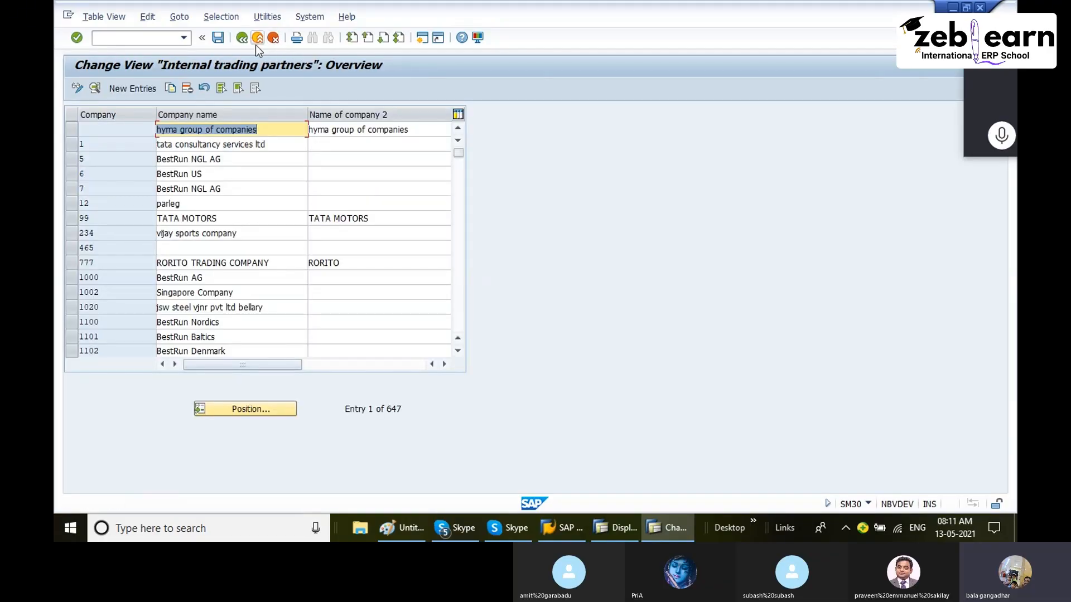
pyautogui.click(242, 38)
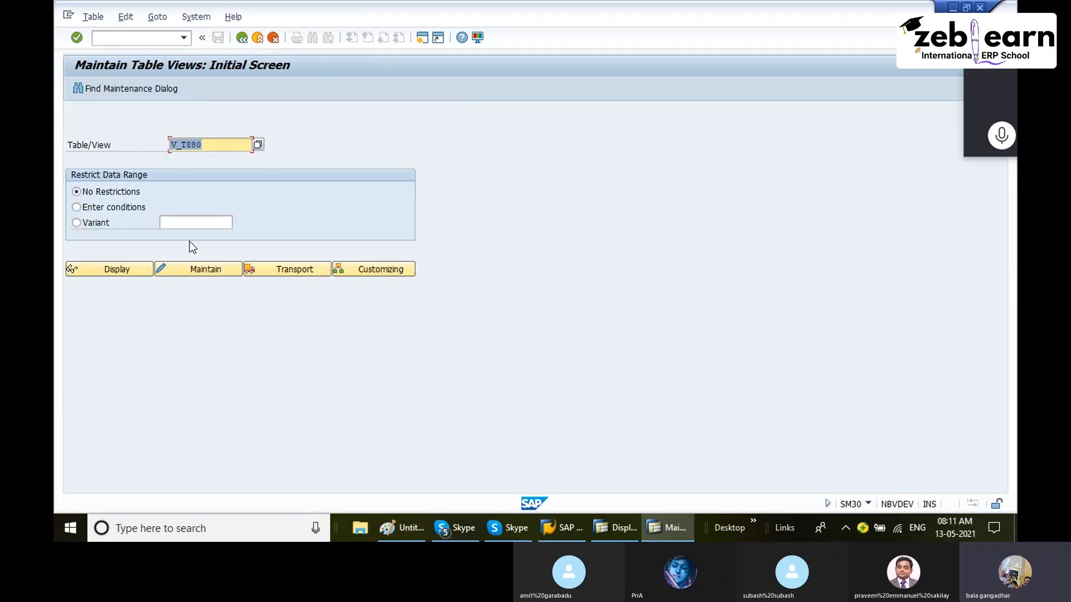
# Open V_T880 for maintenance again, return to the initial screen and show the SM30 note in Paint
pyautogui.click(206, 272)
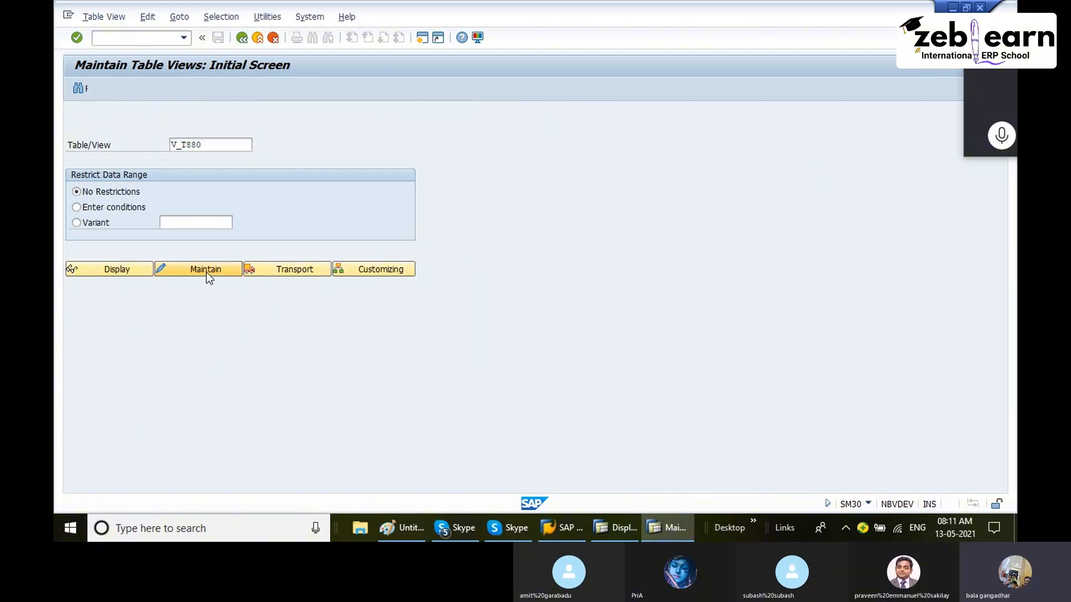
pyautogui.click(242, 38)
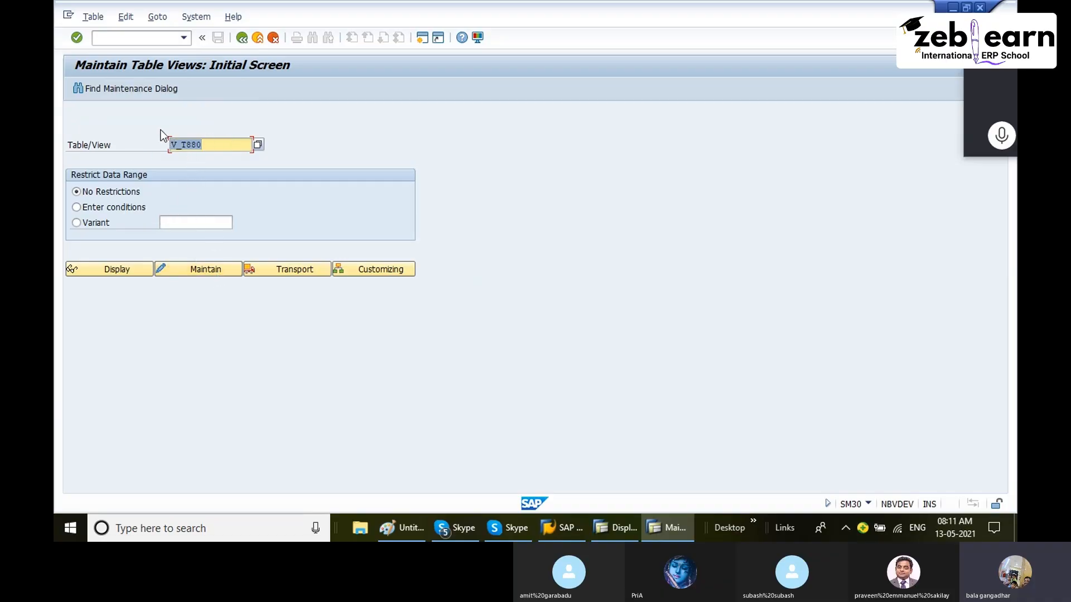
pyautogui.click(391, 531)
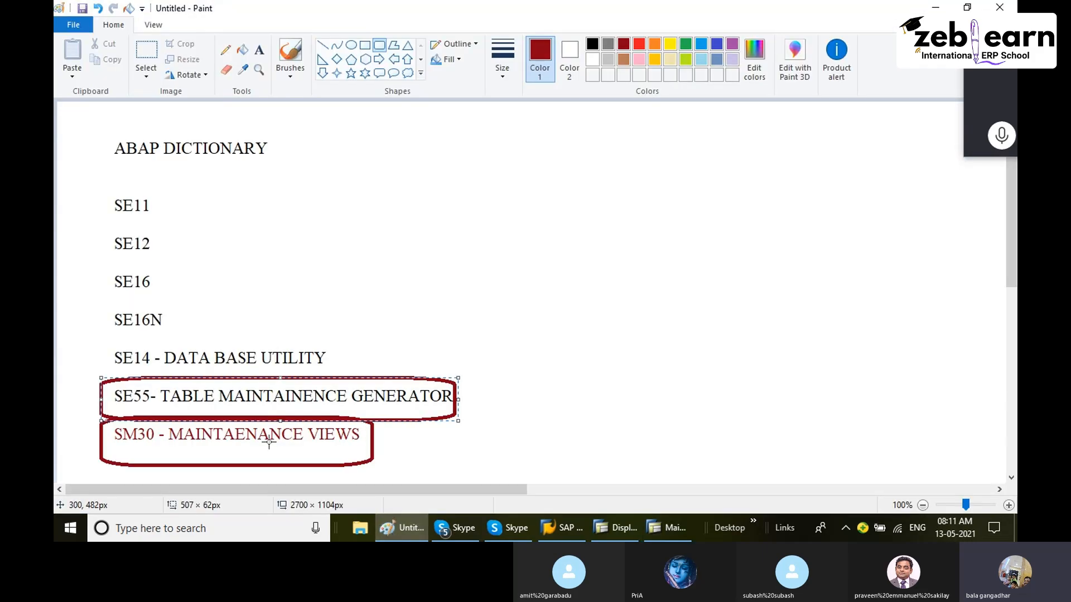
pyautogui.click(404, 524)
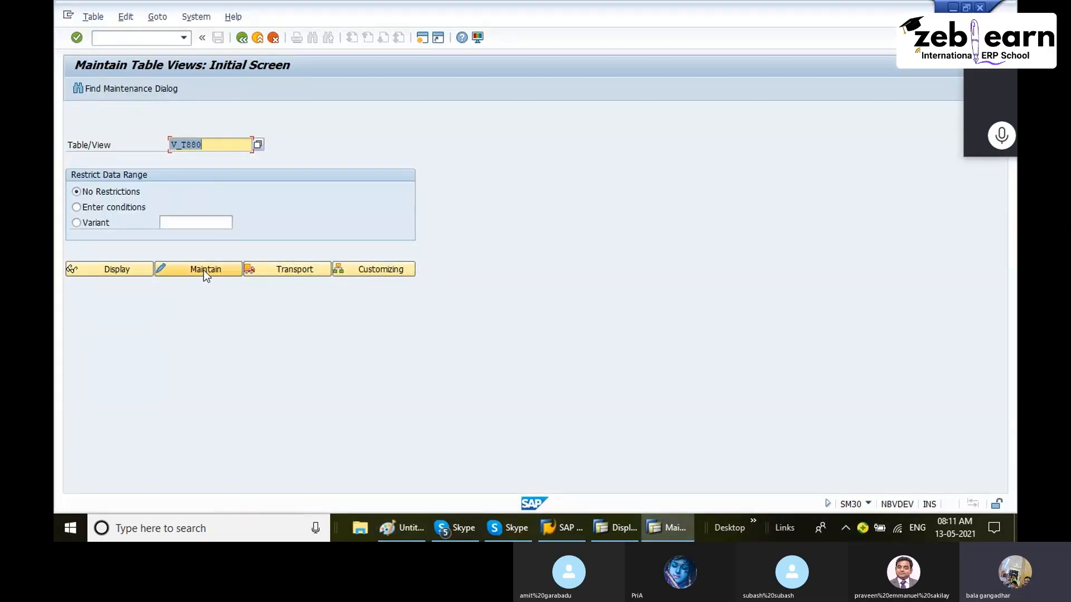
# Change the table/view entry to V_T8* and list the matching views
pyautogui.moveTo(204, 150); pyautogui.dragTo(193, 145)
pyautogui.press('BackSpace')
pyautogui.press('BackSpace')
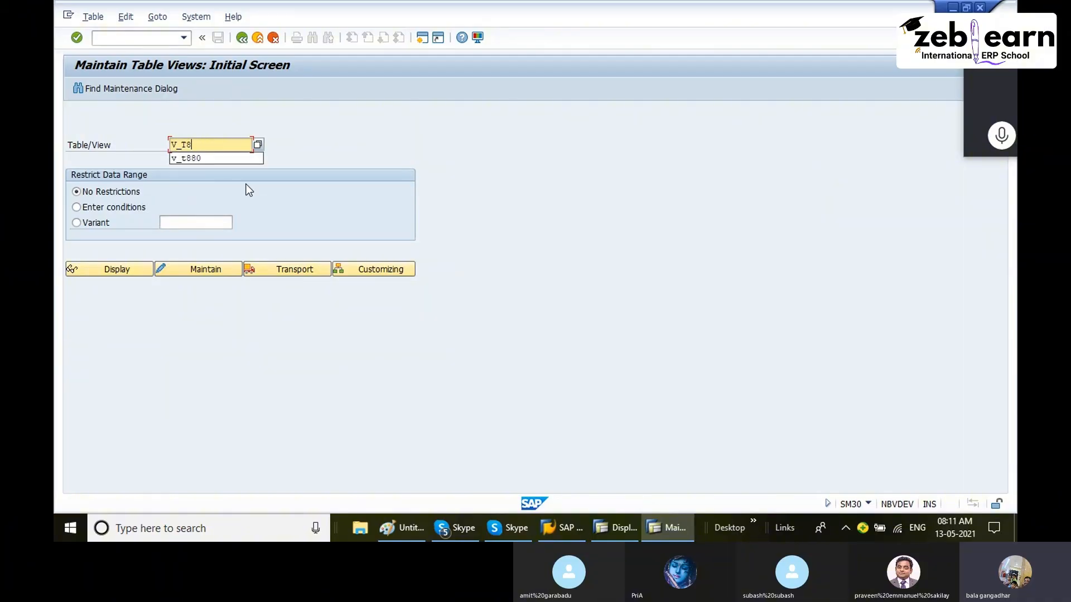
pyautogui.write('*')
pyautogui.press('F4')
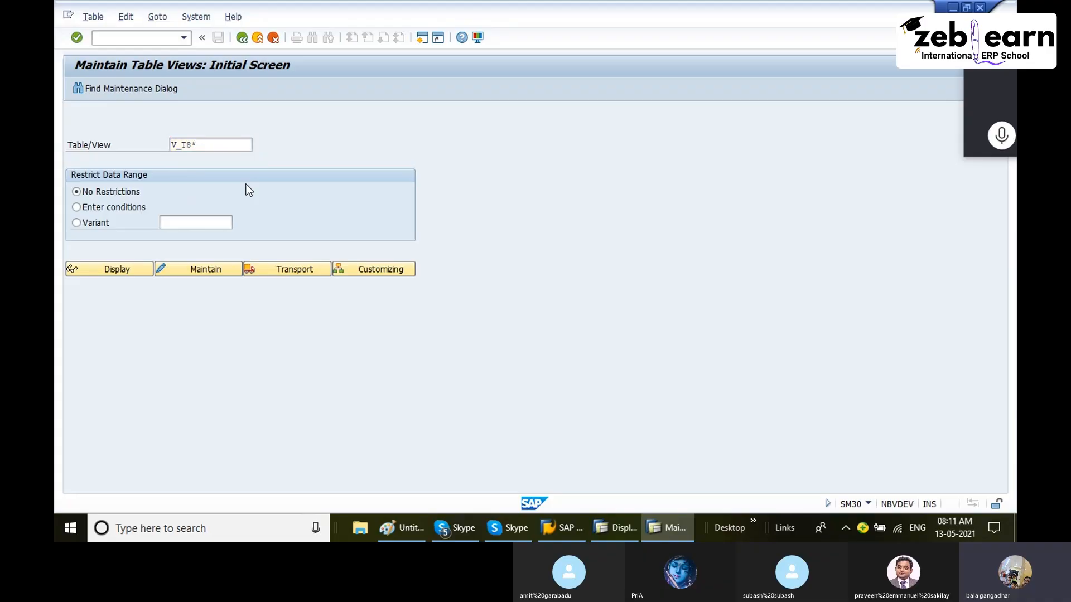
pyautogui.press('Return')
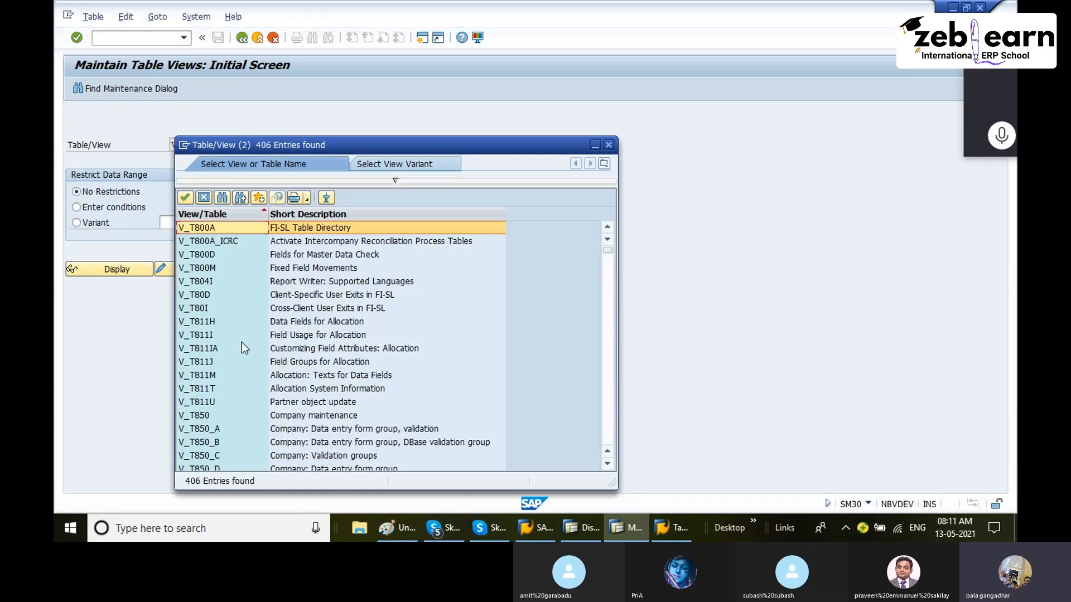
# Move the hit list clear of the entry field and browse the maintenance views starting with V_T8 and their descriptions
pyautogui.moveTo(331, 145); pyautogui.dragTo(354, 82)
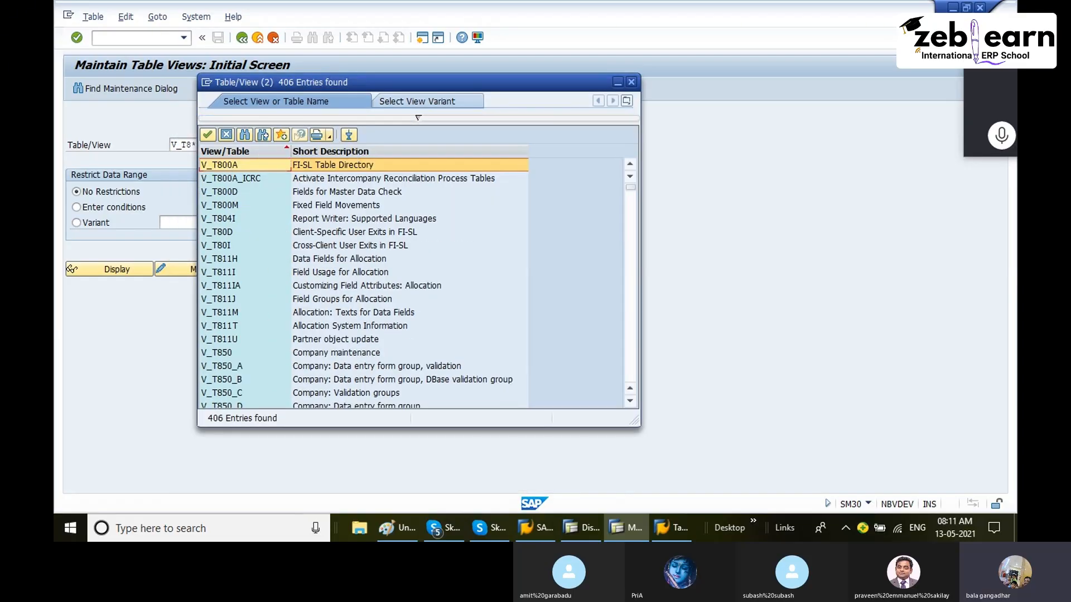
pyautogui.moveTo(305, 86); pyautogui.dragTo(366, 76)
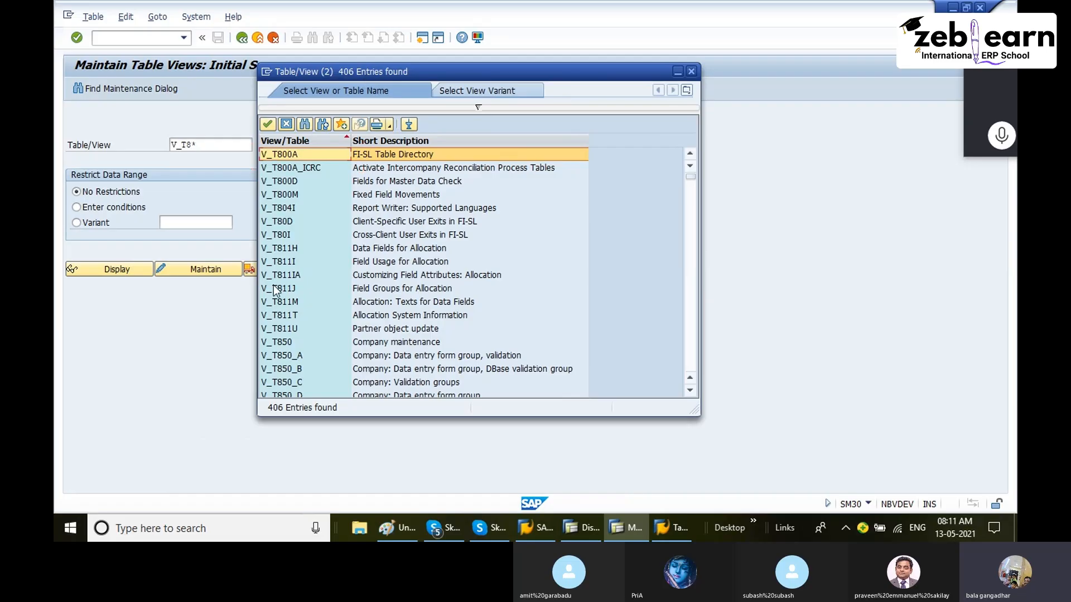
pyautogui.scroll(-7, 290, 211)
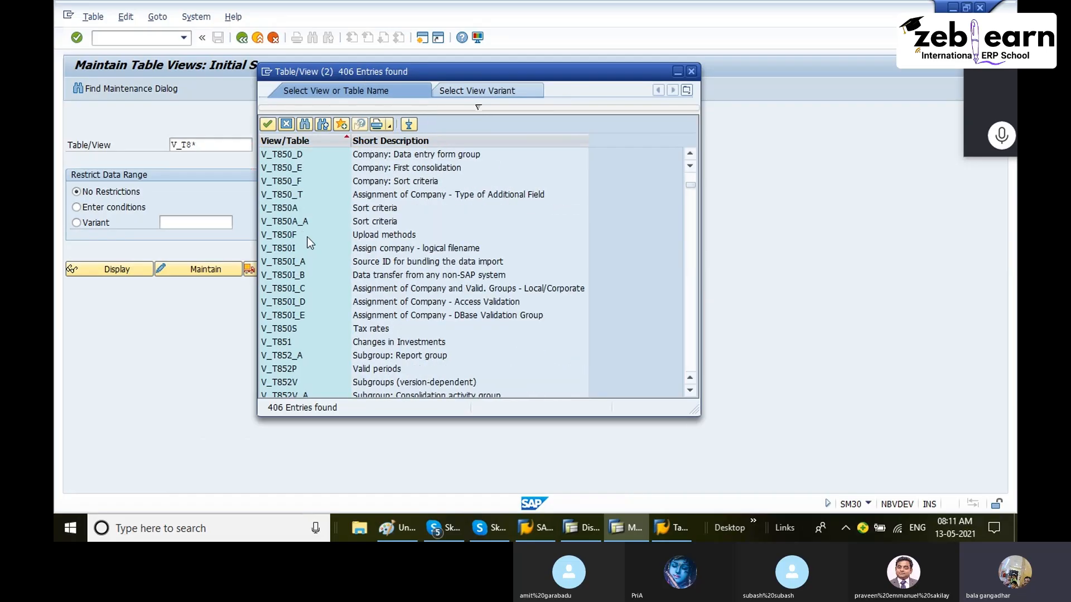
pyautogui.scroll(-7, 309, 232)
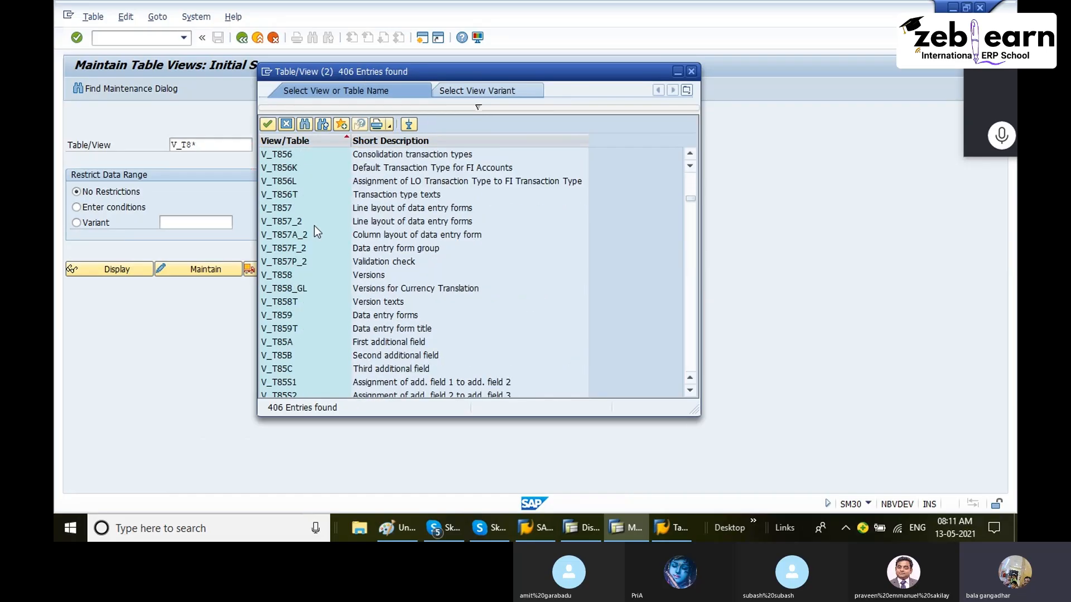
pyautogui.scroll(-8, 315, 223)
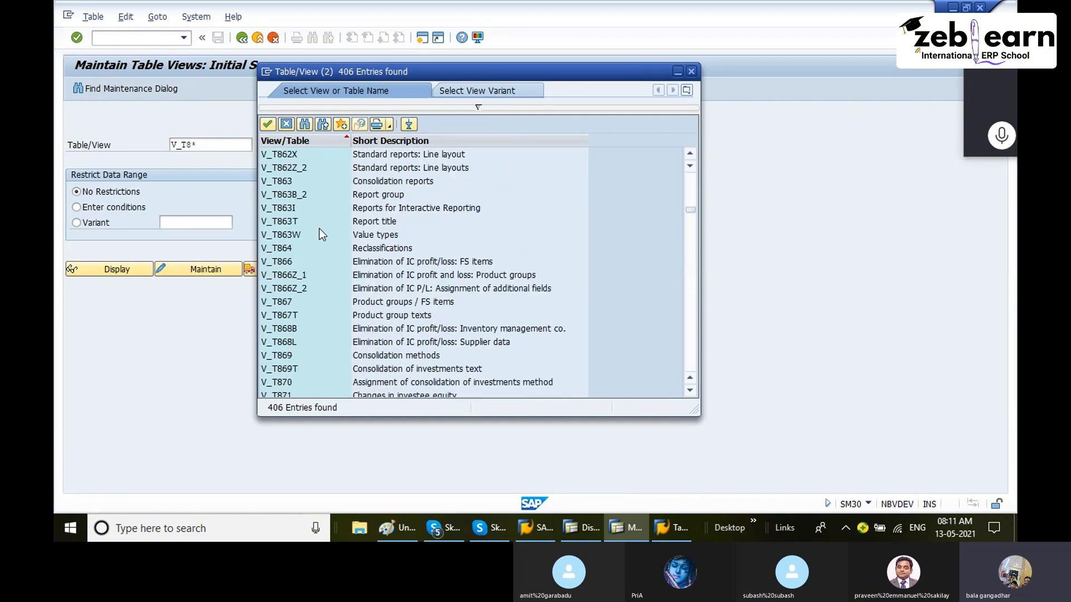
pyautogui.scroll(-8, 319, 229)
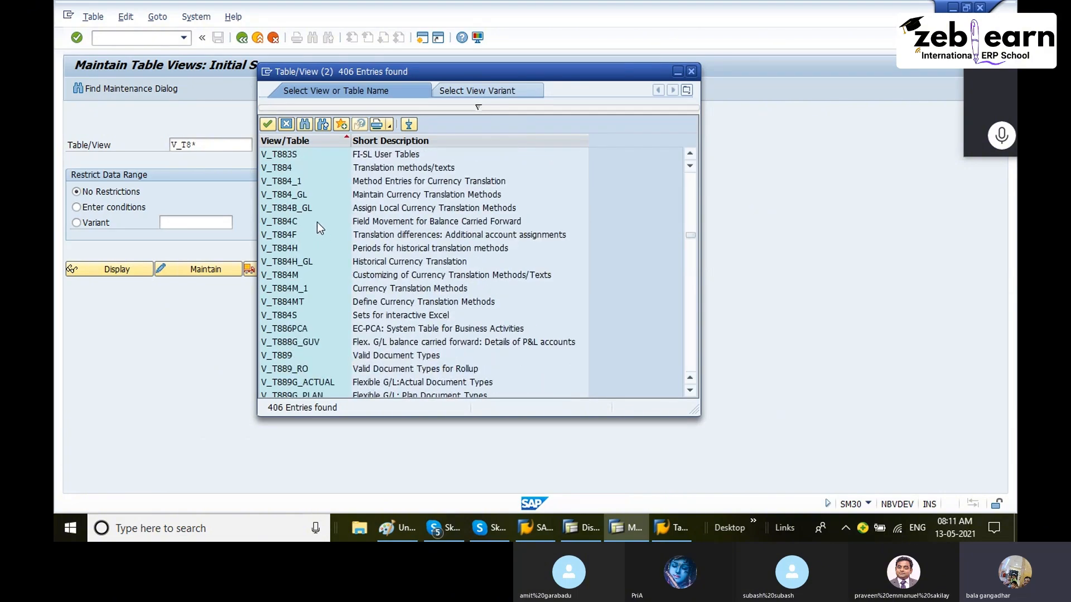
pyautogui.scroll(-10, 315, 223)
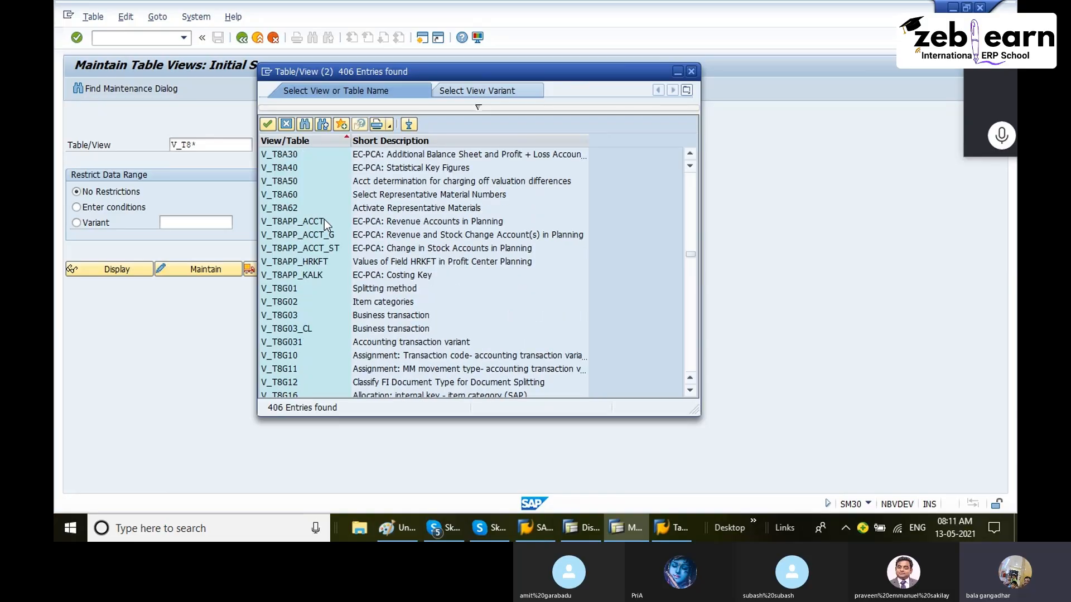
pyautogui.scroll(-10, 329, 221)
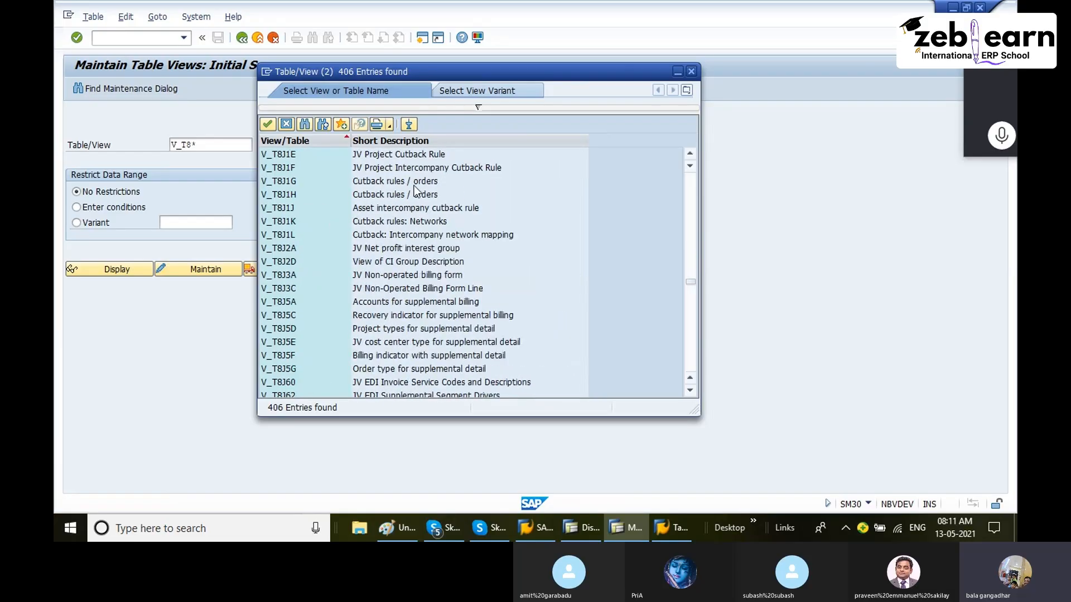
# Close the view hit list, set the table/view entry to V_T880 and leave the SM30 initial screen
pyautogui.click(691, 70)
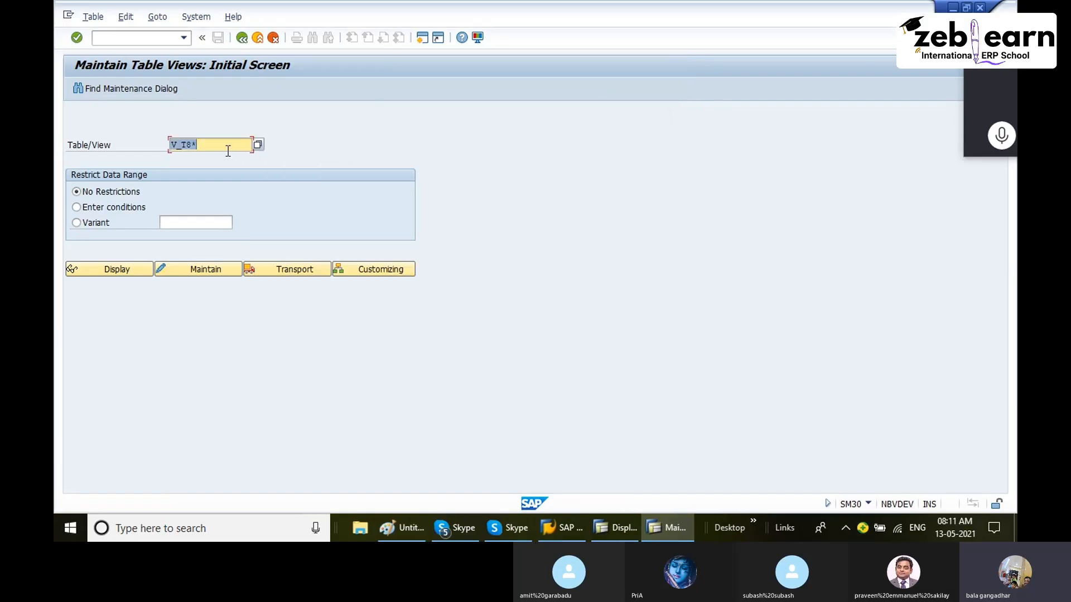
pyautogui.write('v_t880')
pyautogui.moveTo(171, 145); pyautogui.dragTo(140, 161)
pyautogui.click(241, 37)
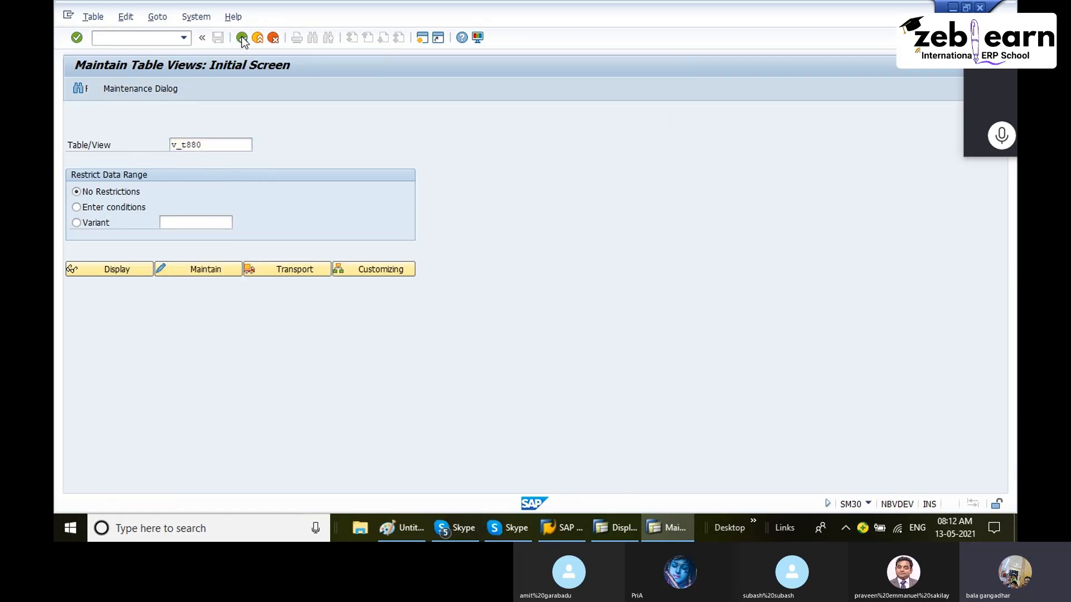
# Open transaction SE11 and display the definition of view V_T880
pyautogui.write('se11')
pyautogui.press('Return')
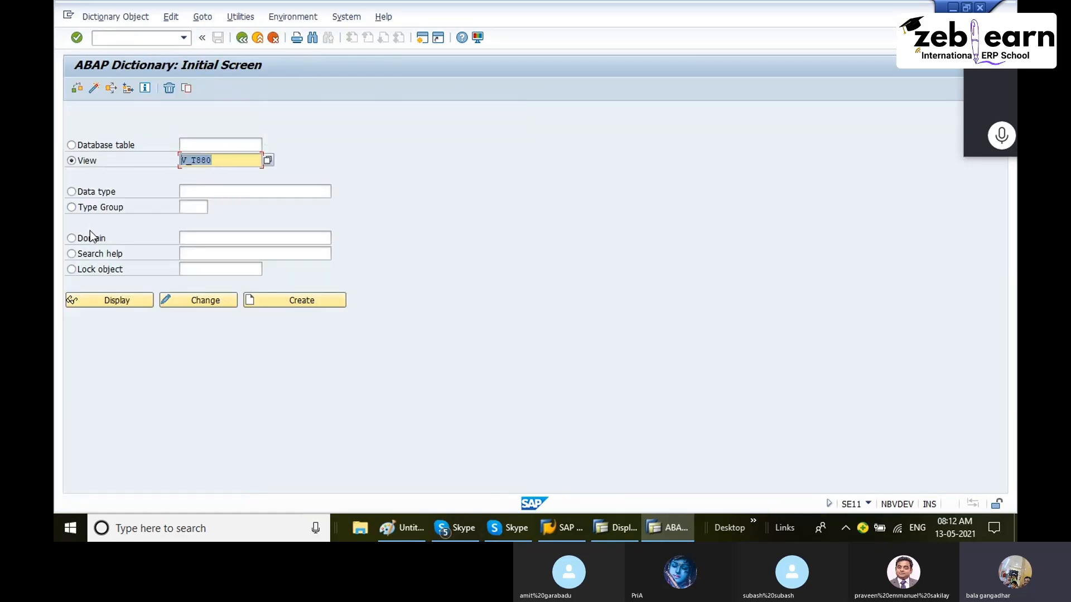
pyautogui.click(132, 303)
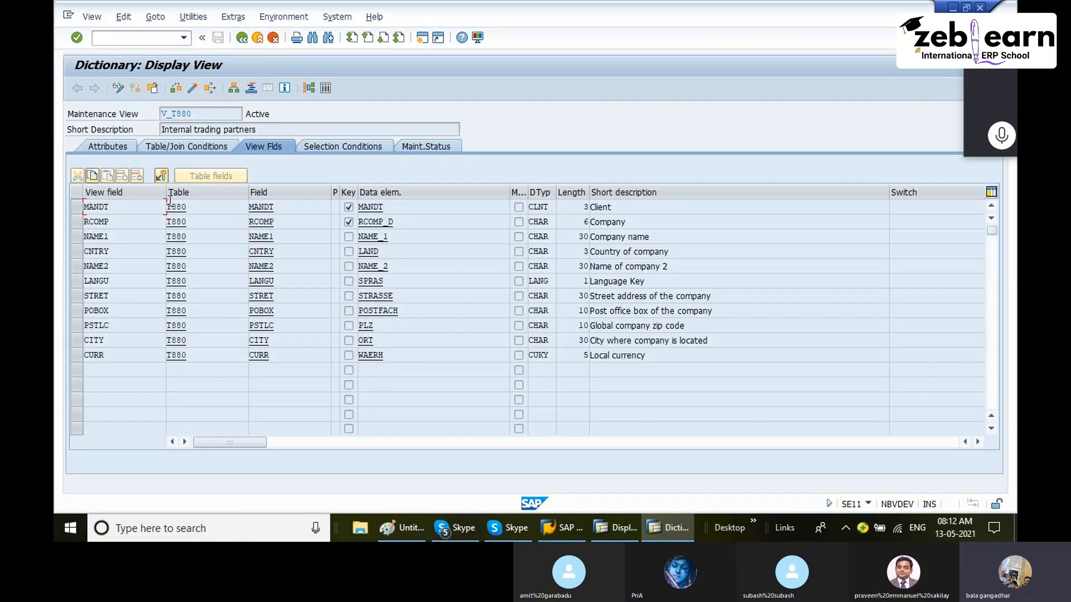
# Point out the Maintenance View label, check the table and join conditions of V_T880 and return to its view fields
pyautogui.moveTo(67, 115); pyautogui.dragTo(139, 116)
pyautogui.moveTo(140, 116); pyautogui.dragTo(64, 120)
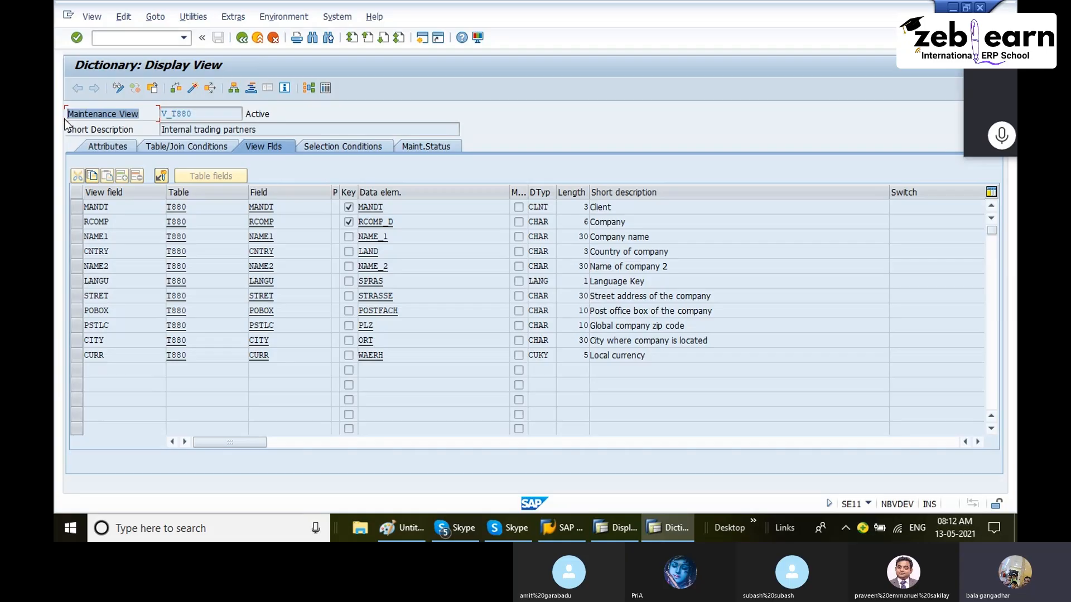
pyautogui.click(159, 149)
pyautogui.moveTo(118, 223); pyautogui.dragTo(83, 223)
pyautogui.click(260, 147)
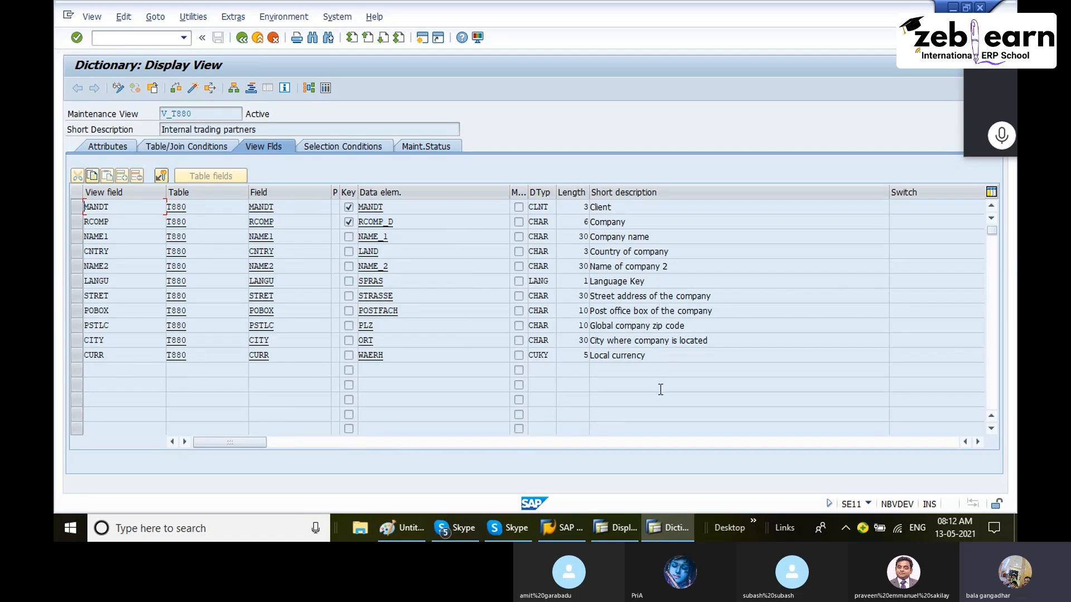
# Display the contents of V_T880 and switch the company overview to change mode
pyautogui.click(205, 18)
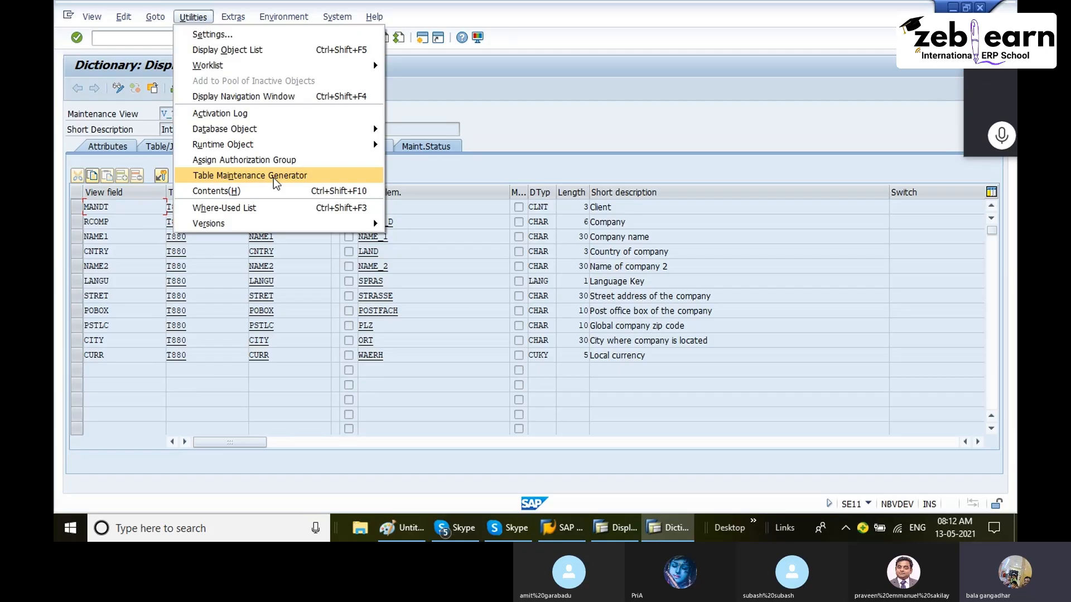
pyautogui.click(231, 191)
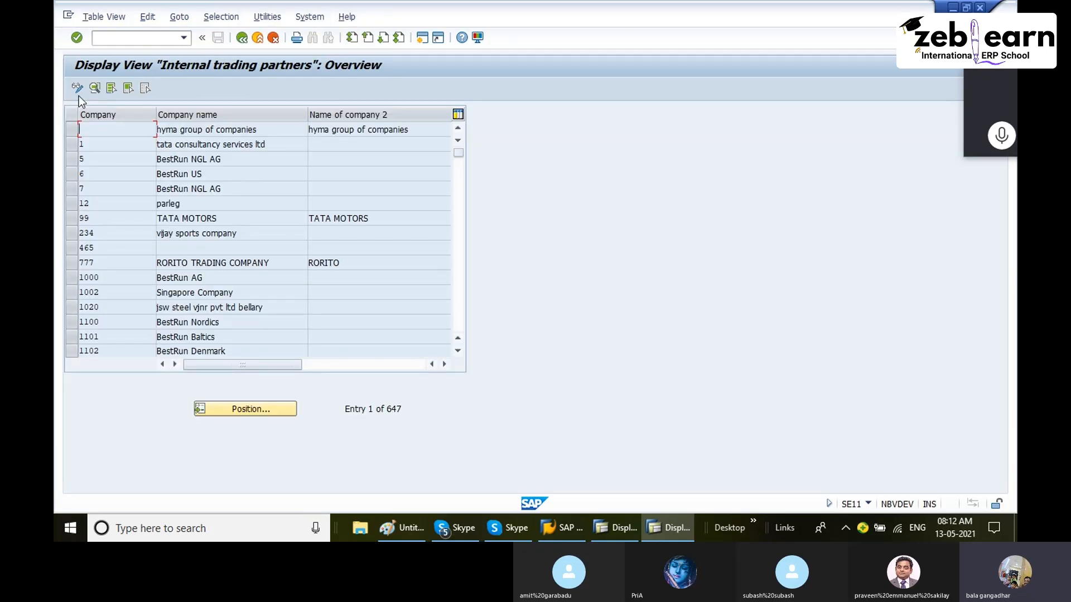
pyautogui.click(78, 91)
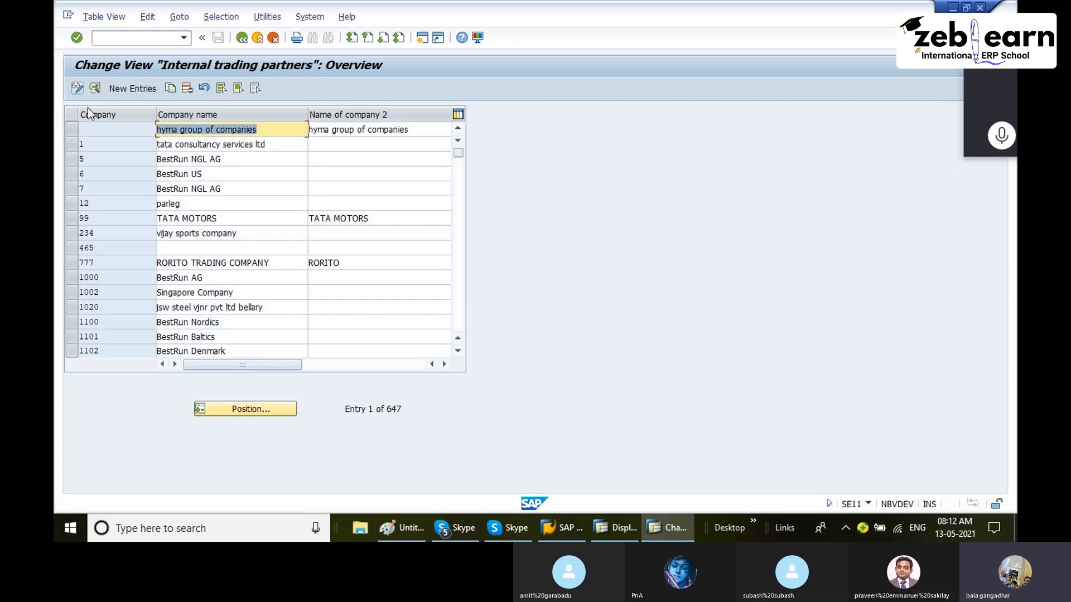
# Open a blank new entry form for a company, cancel it and return to the ABAP Dictionary initial screen
pyautogui.click(139, 89)
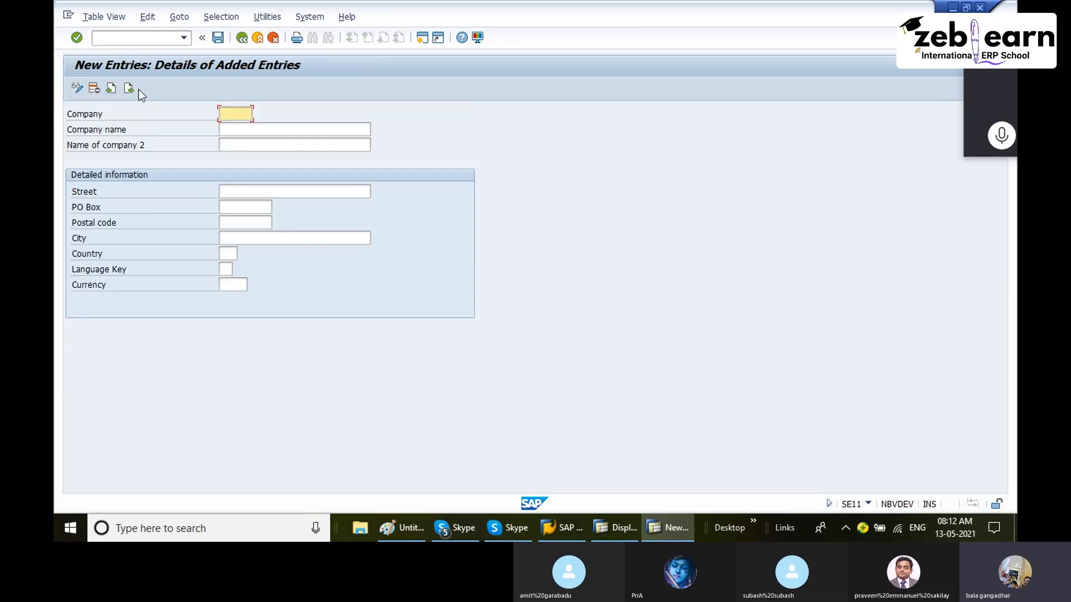
pyautogui.click(273, 37)
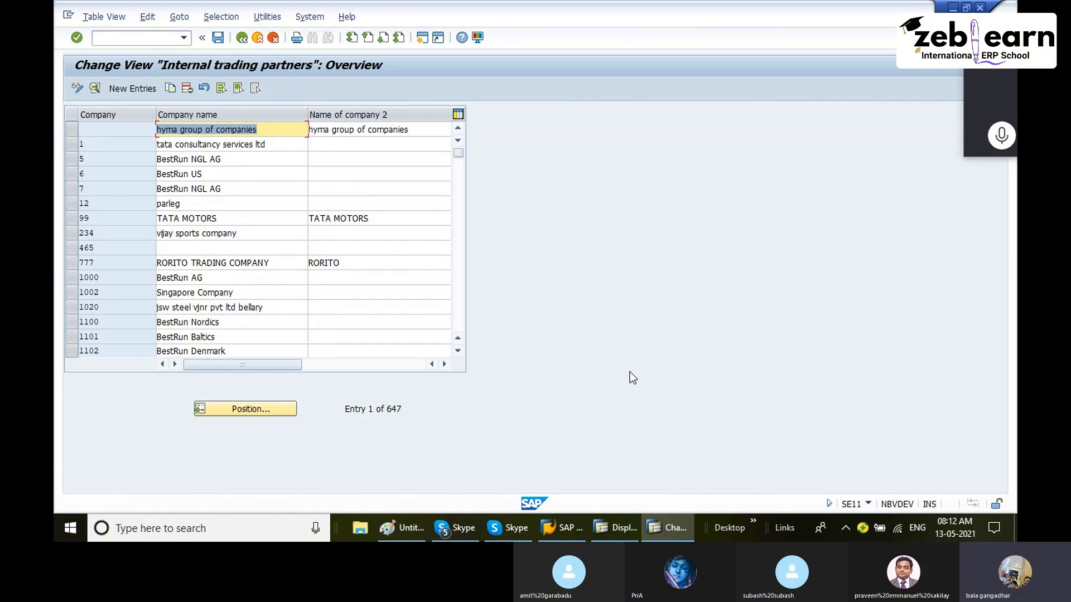
pyautogui.click(242, 40)
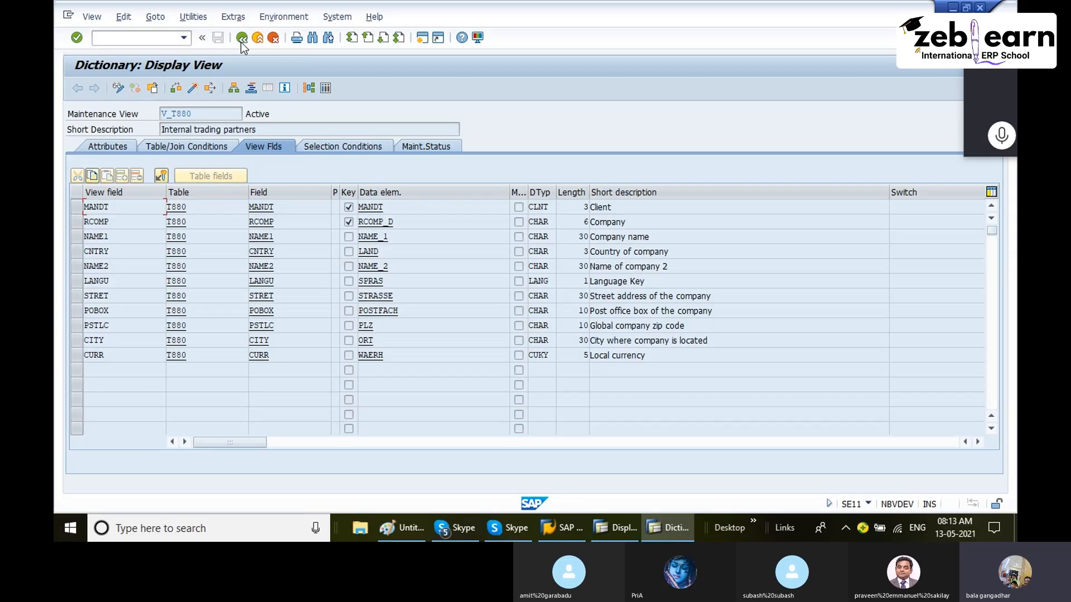
pyautogui.click(241, 41)
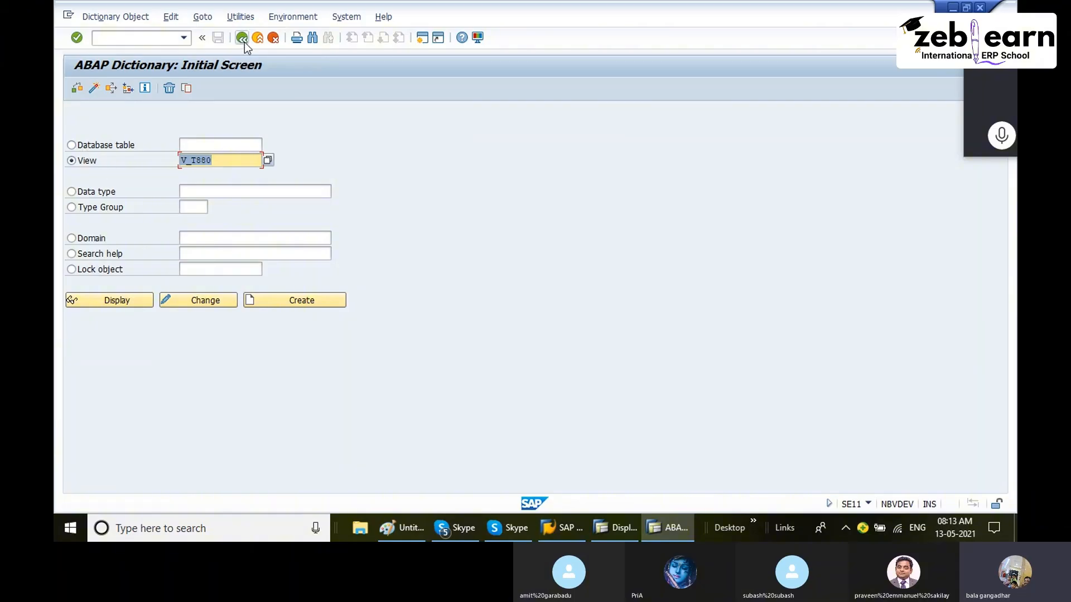
# Try to edit the V_T880 definition, continue in display mode and open its contents for changing
pyautogui.click(206, 300)
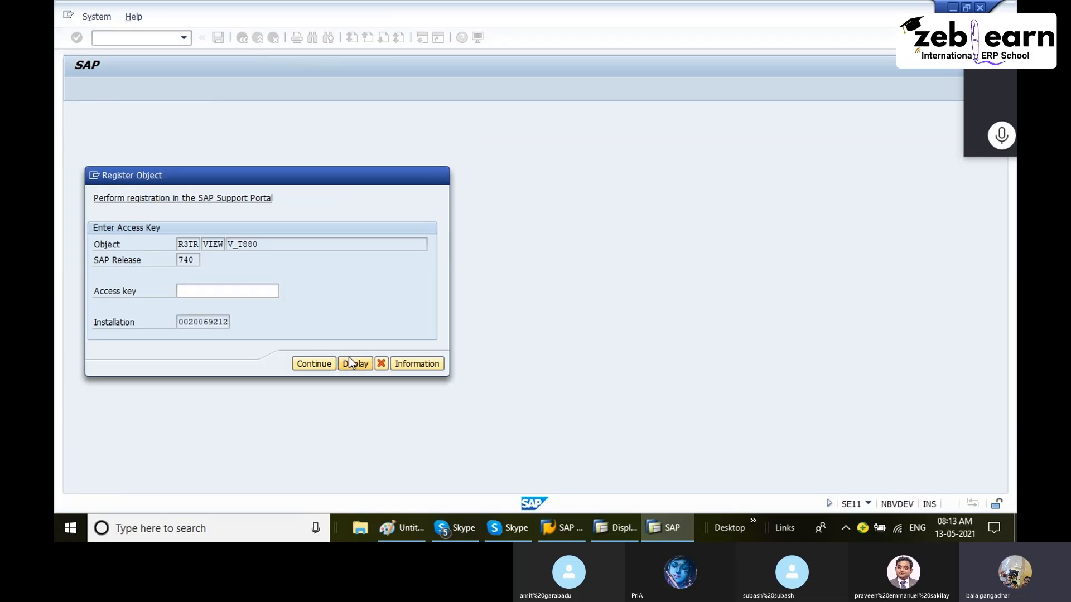
pyautogui.click(351, 363)
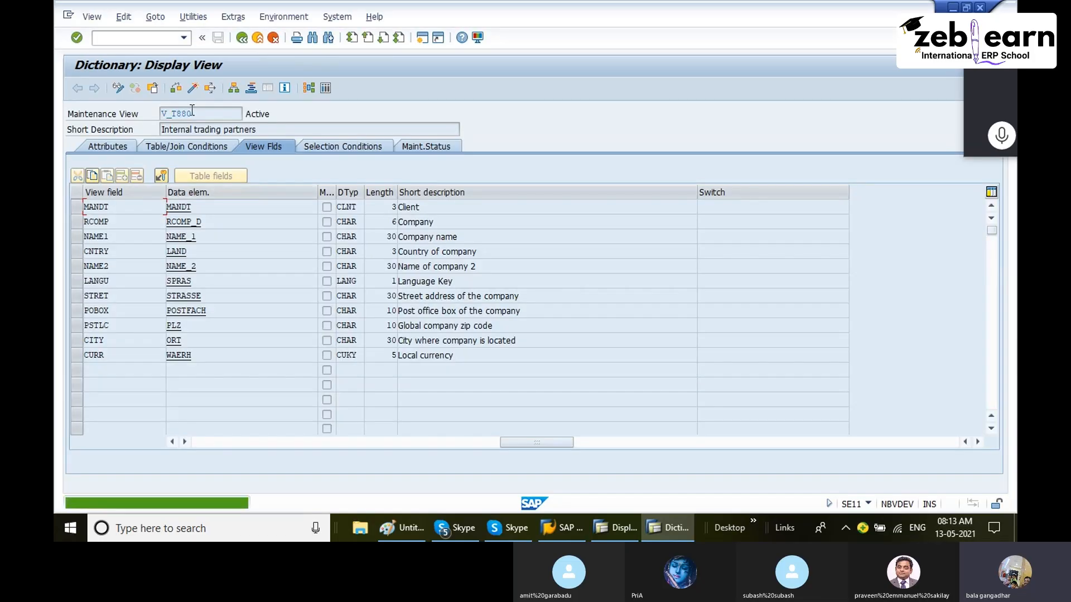
pyautogui.click(323, 89)
pyautogui.click(77, 88)
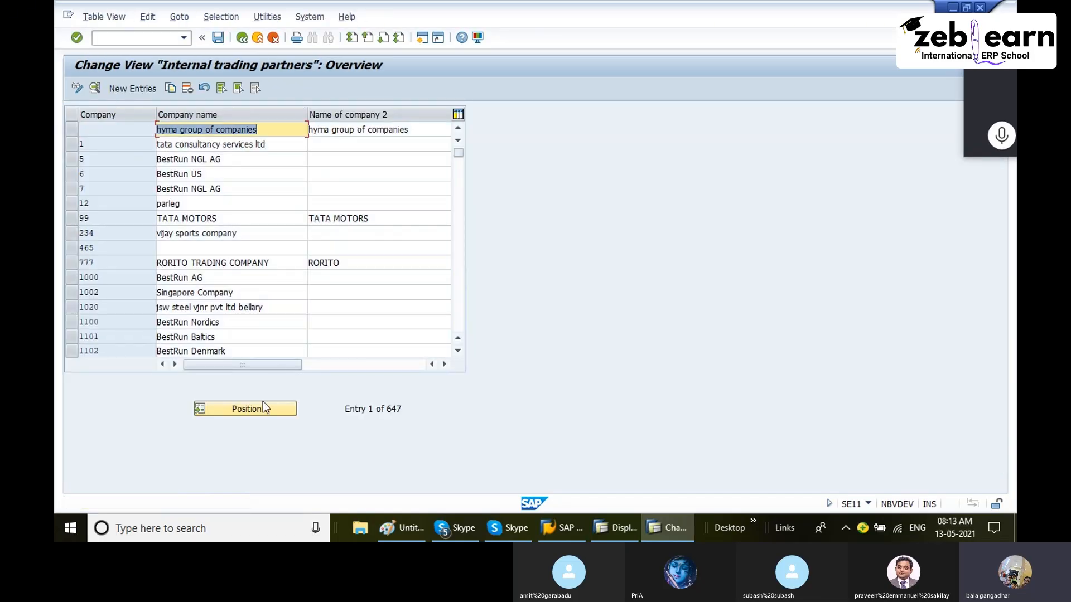
# Try deleting the entry of company 1 from the Internal trading partners overview
pyautogui.click(78, 143)
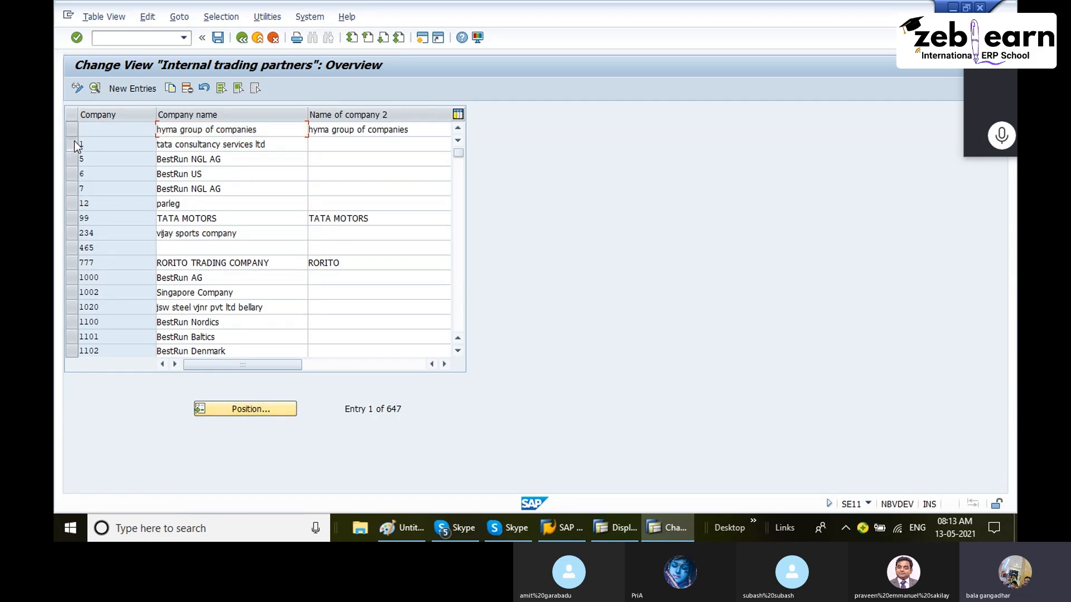
pyautogui.click(188, 89)
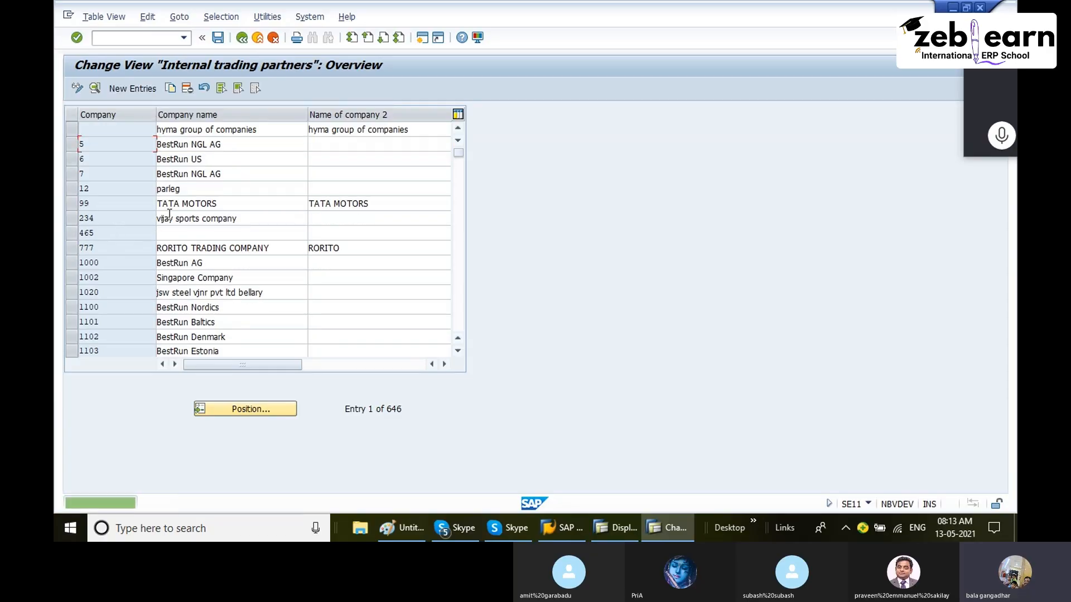
# Open an empty new company entry, cancel it and go back to the ABAP Dictionary initial screen
pyautogui.click(141, 89)
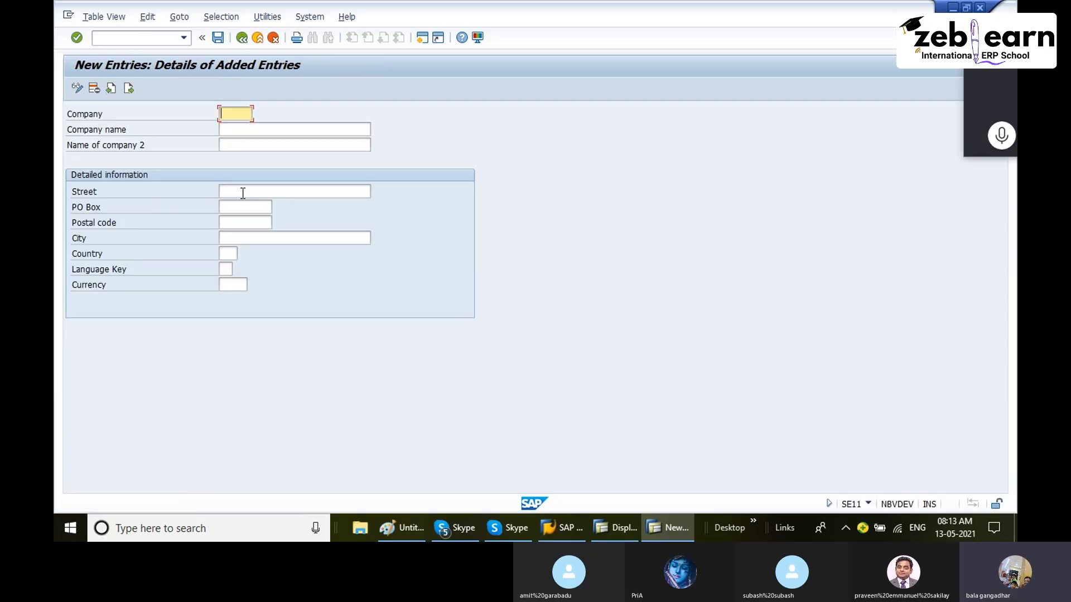
pyautogui.click(273, 39)
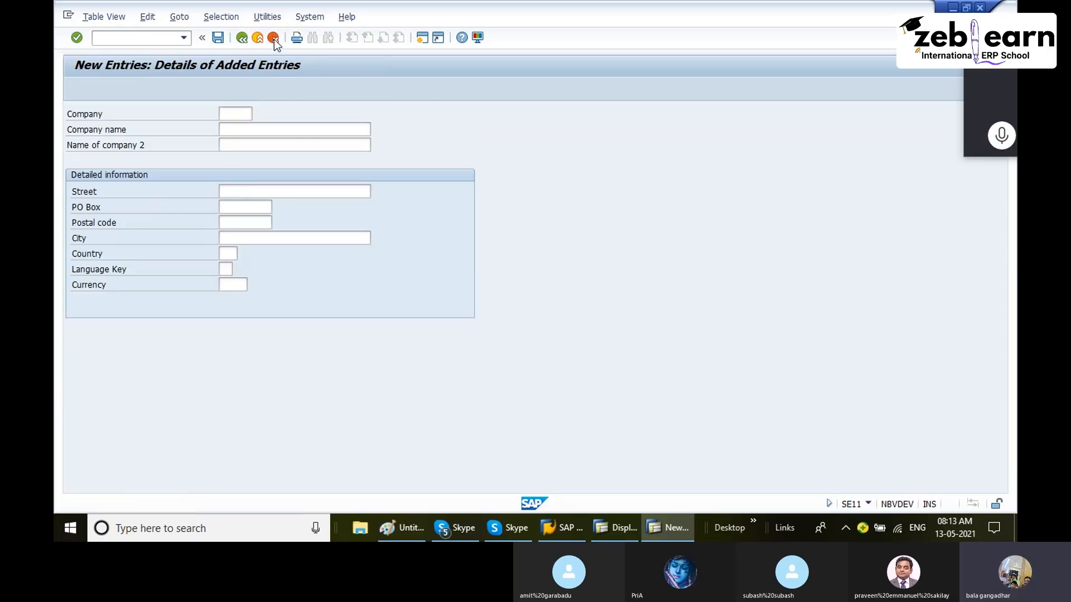
pyautogui.click(320, 260)
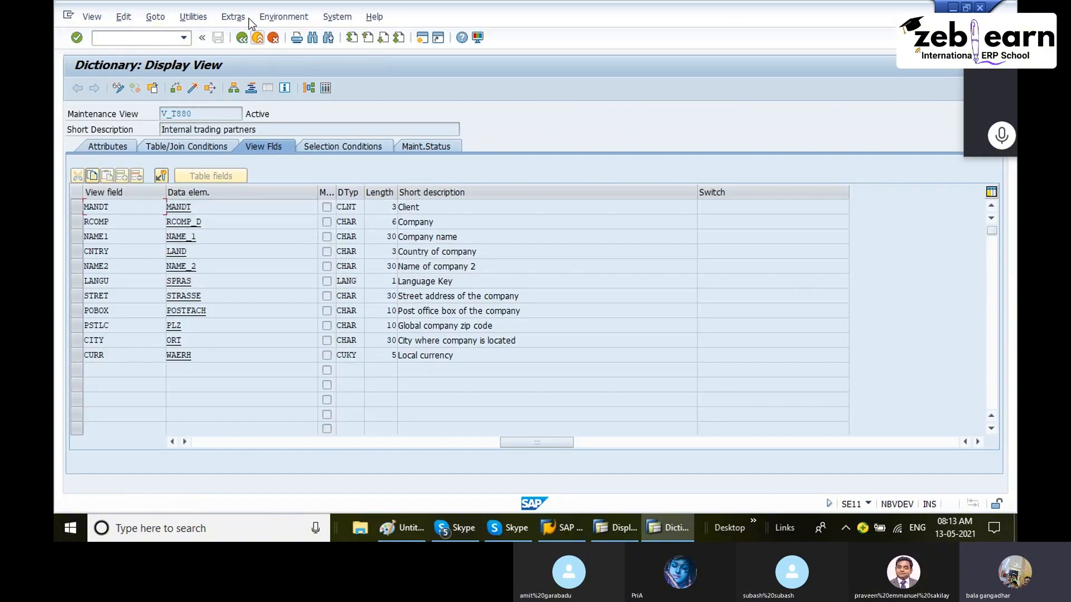
pyautogui.press('F3')
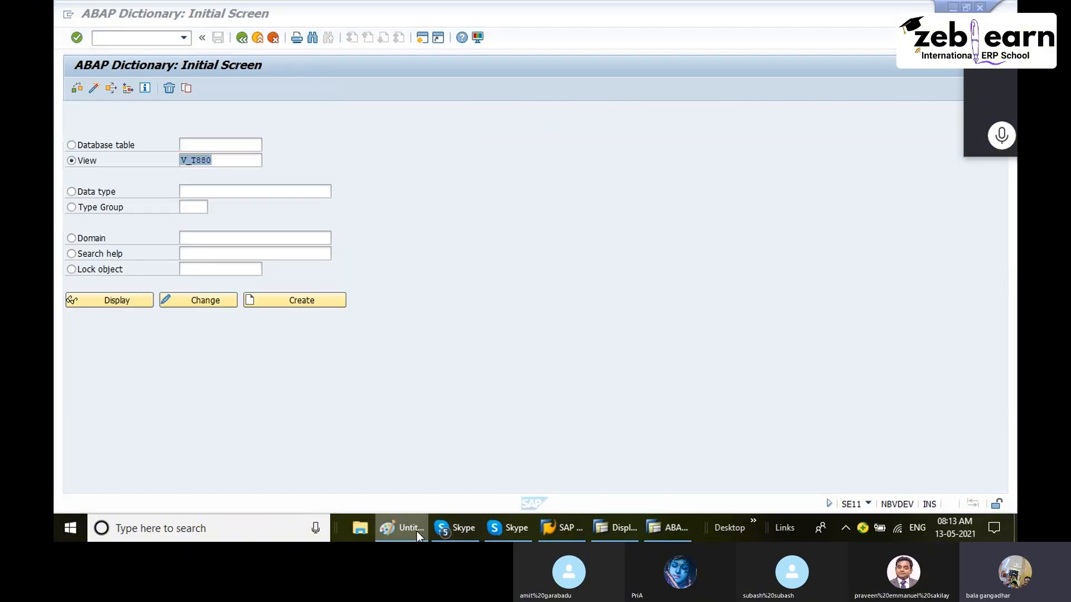
# Switch to Paint and draw a dark red rounded rectangle of about 537 × 426 px around the whole transaction list
pyautogui.click(417, 531)
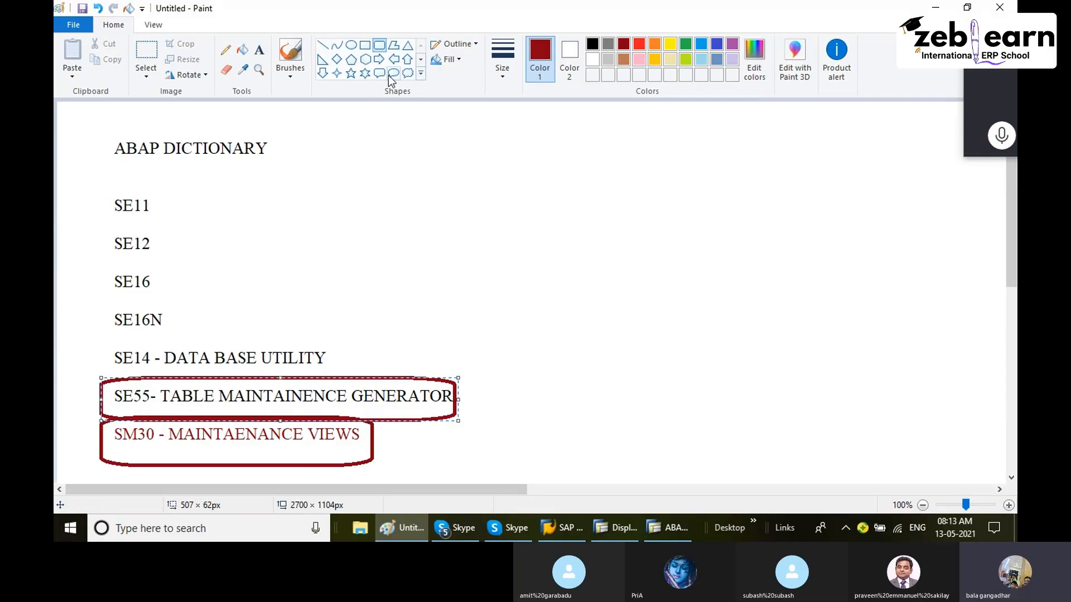
pyautogui.click(379, 48)
pyautogui.moveTo(81, 168); pyautogui.dragTo(459, 469)
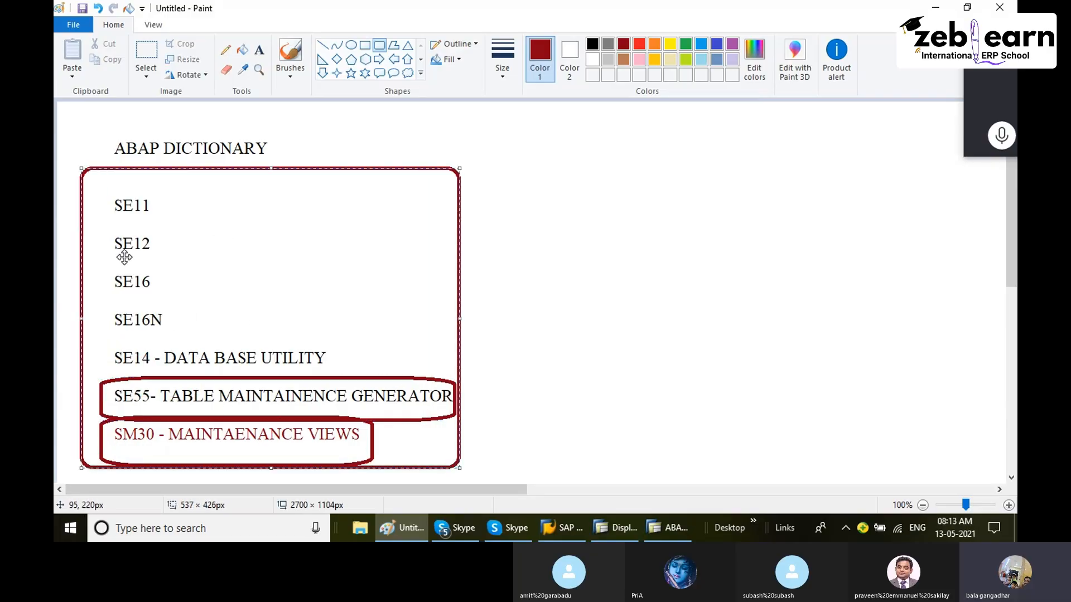
pyautogui.click(563, 193)
# Draw a rounded rectangle around SE16 and SE16N and another of about 125 × 46 px around SE11
pyautogui.moveTo(98, 268); pyautogui.dragTo(204, 335)
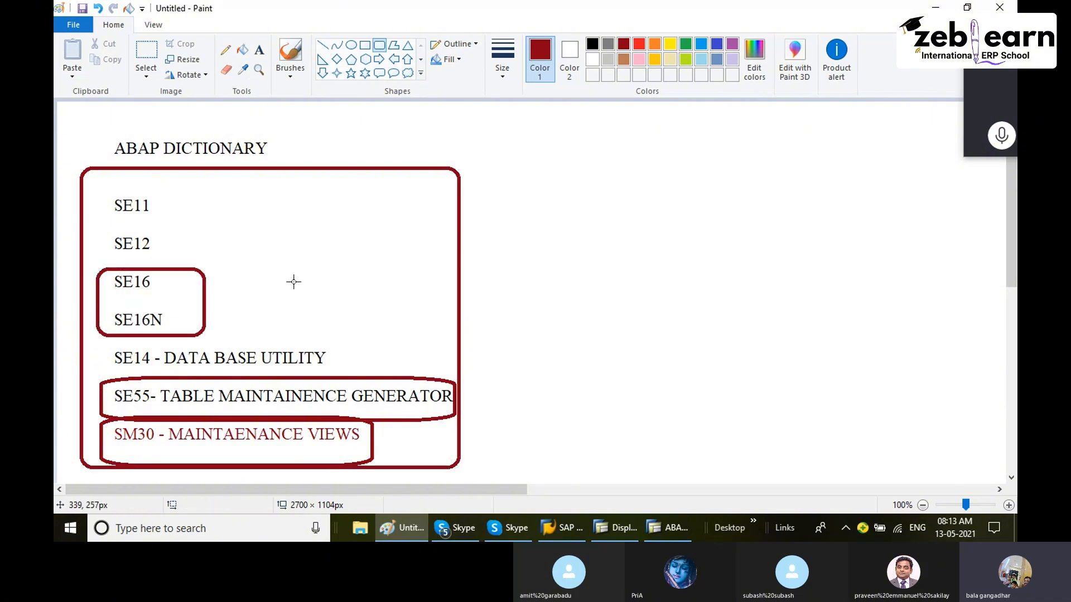
pyautogui.click(110, 186)
pyautogui.moveTo(104, 185)
pyautogui.mouseDown()
pyautogui.moveTo(112, 218)
pyautogui.moveTo(192, 217)
pyautogui.mouseUp()
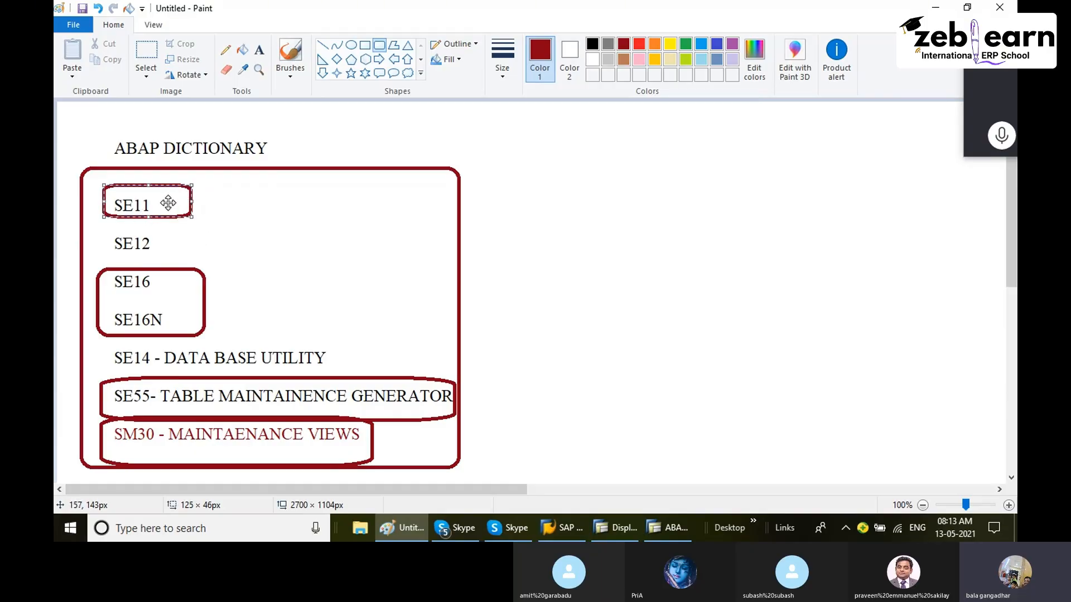
pyautogui.click(195, 200)
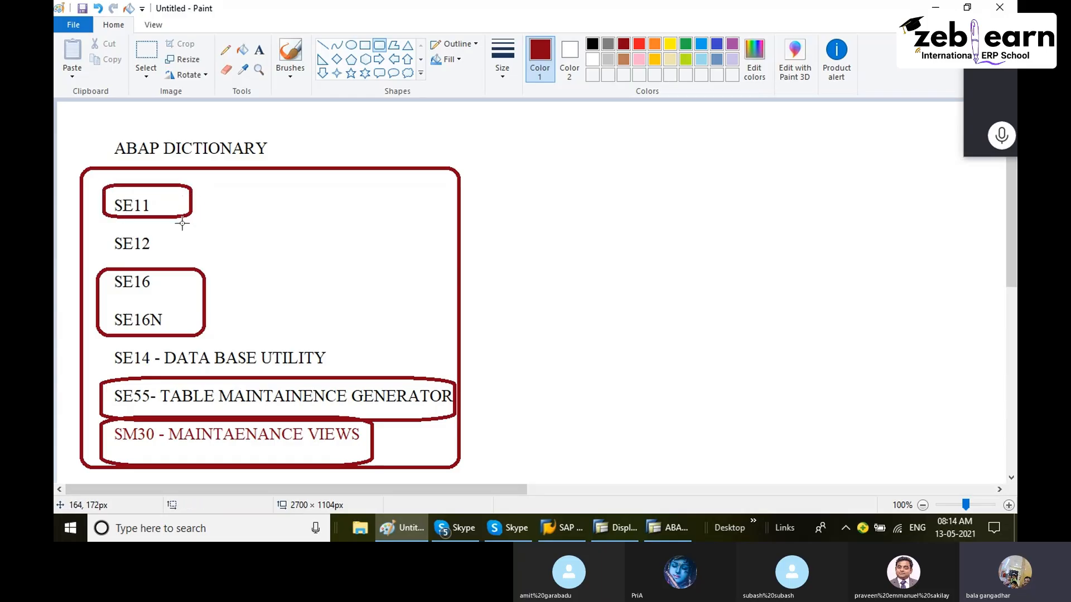